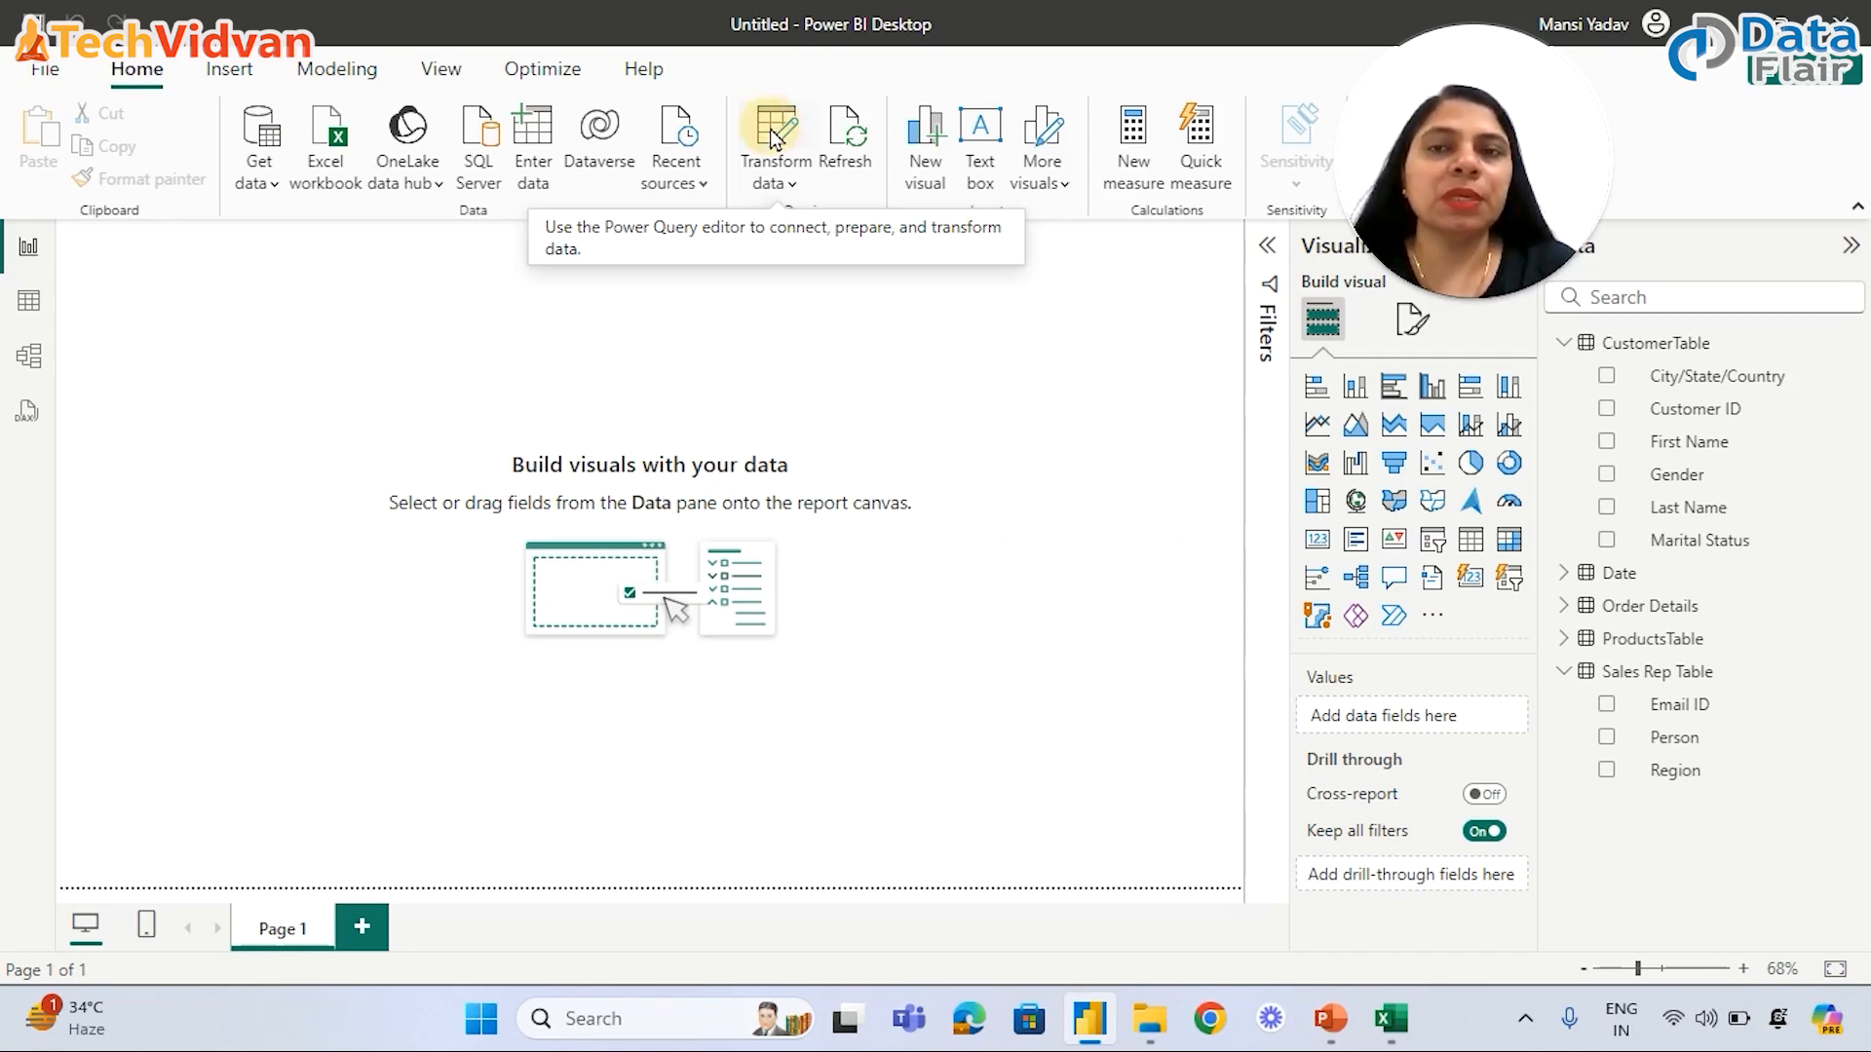
- Open the Power Query Editor and display the ProductsTable query
left_click(771, 139)
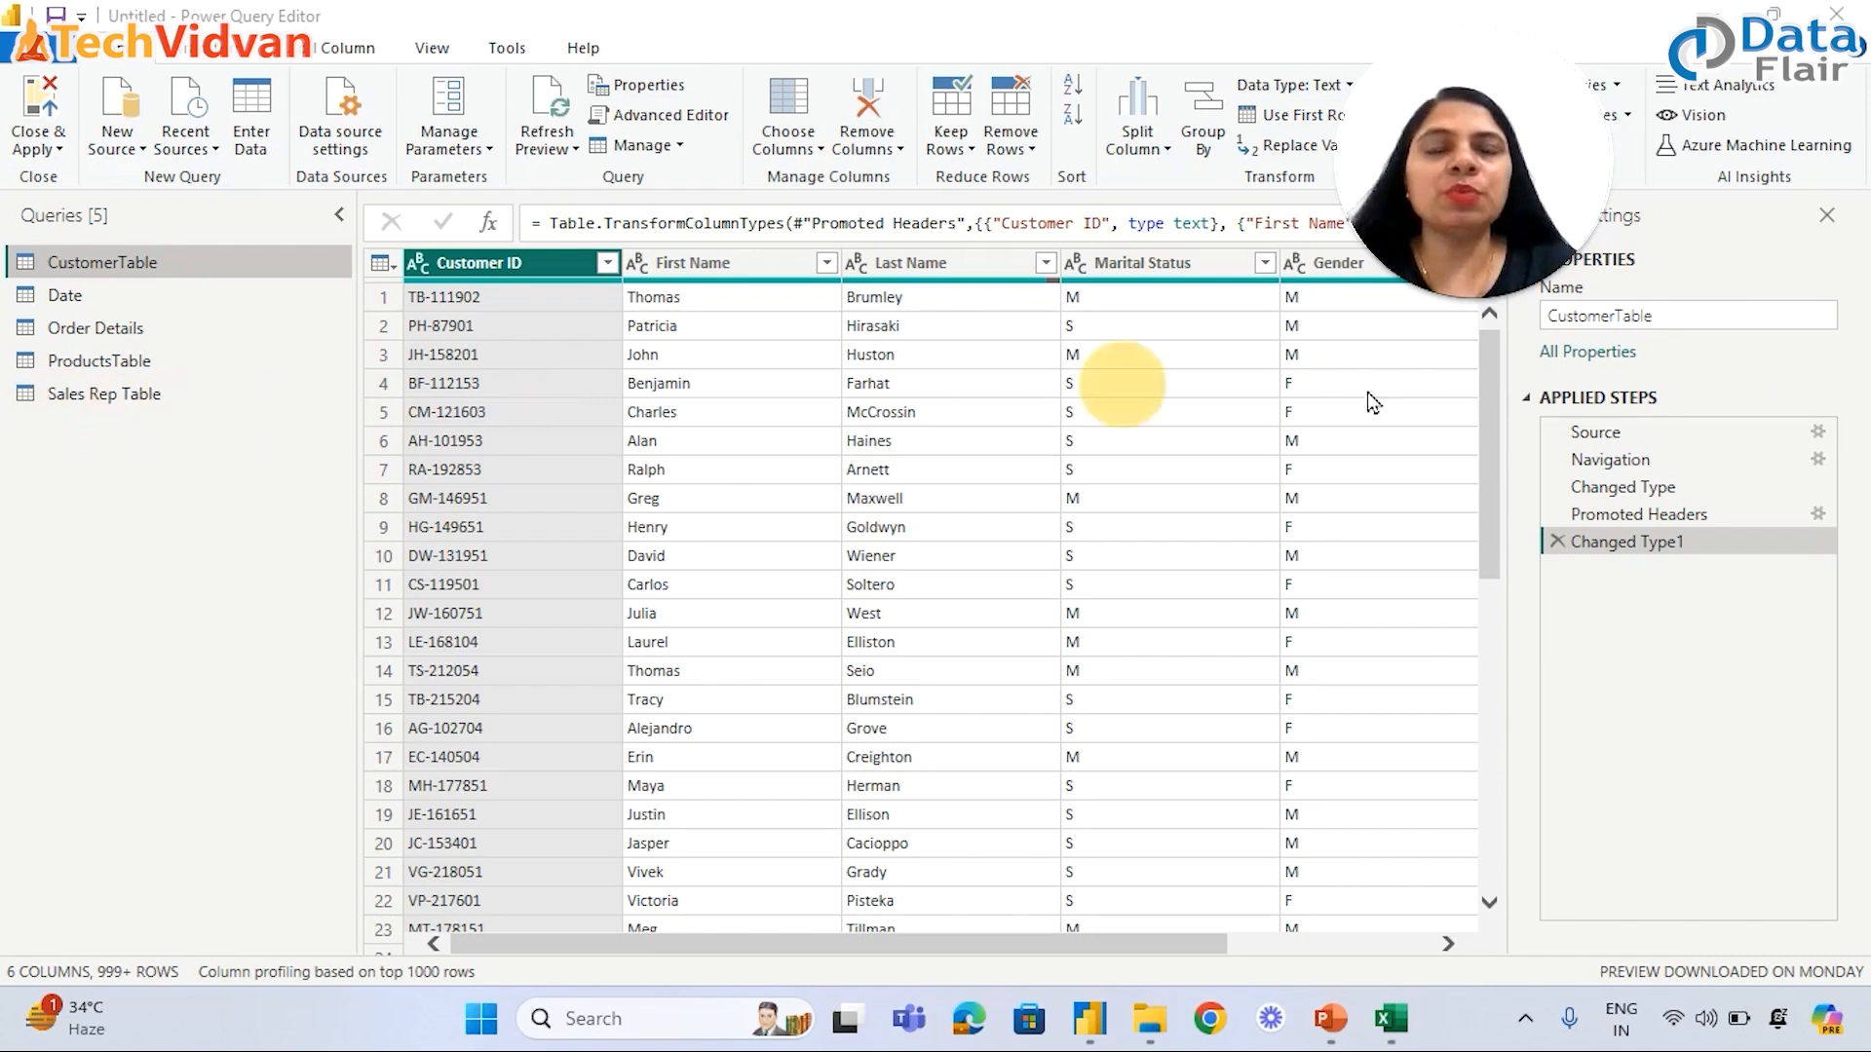
left_click(125, 363)
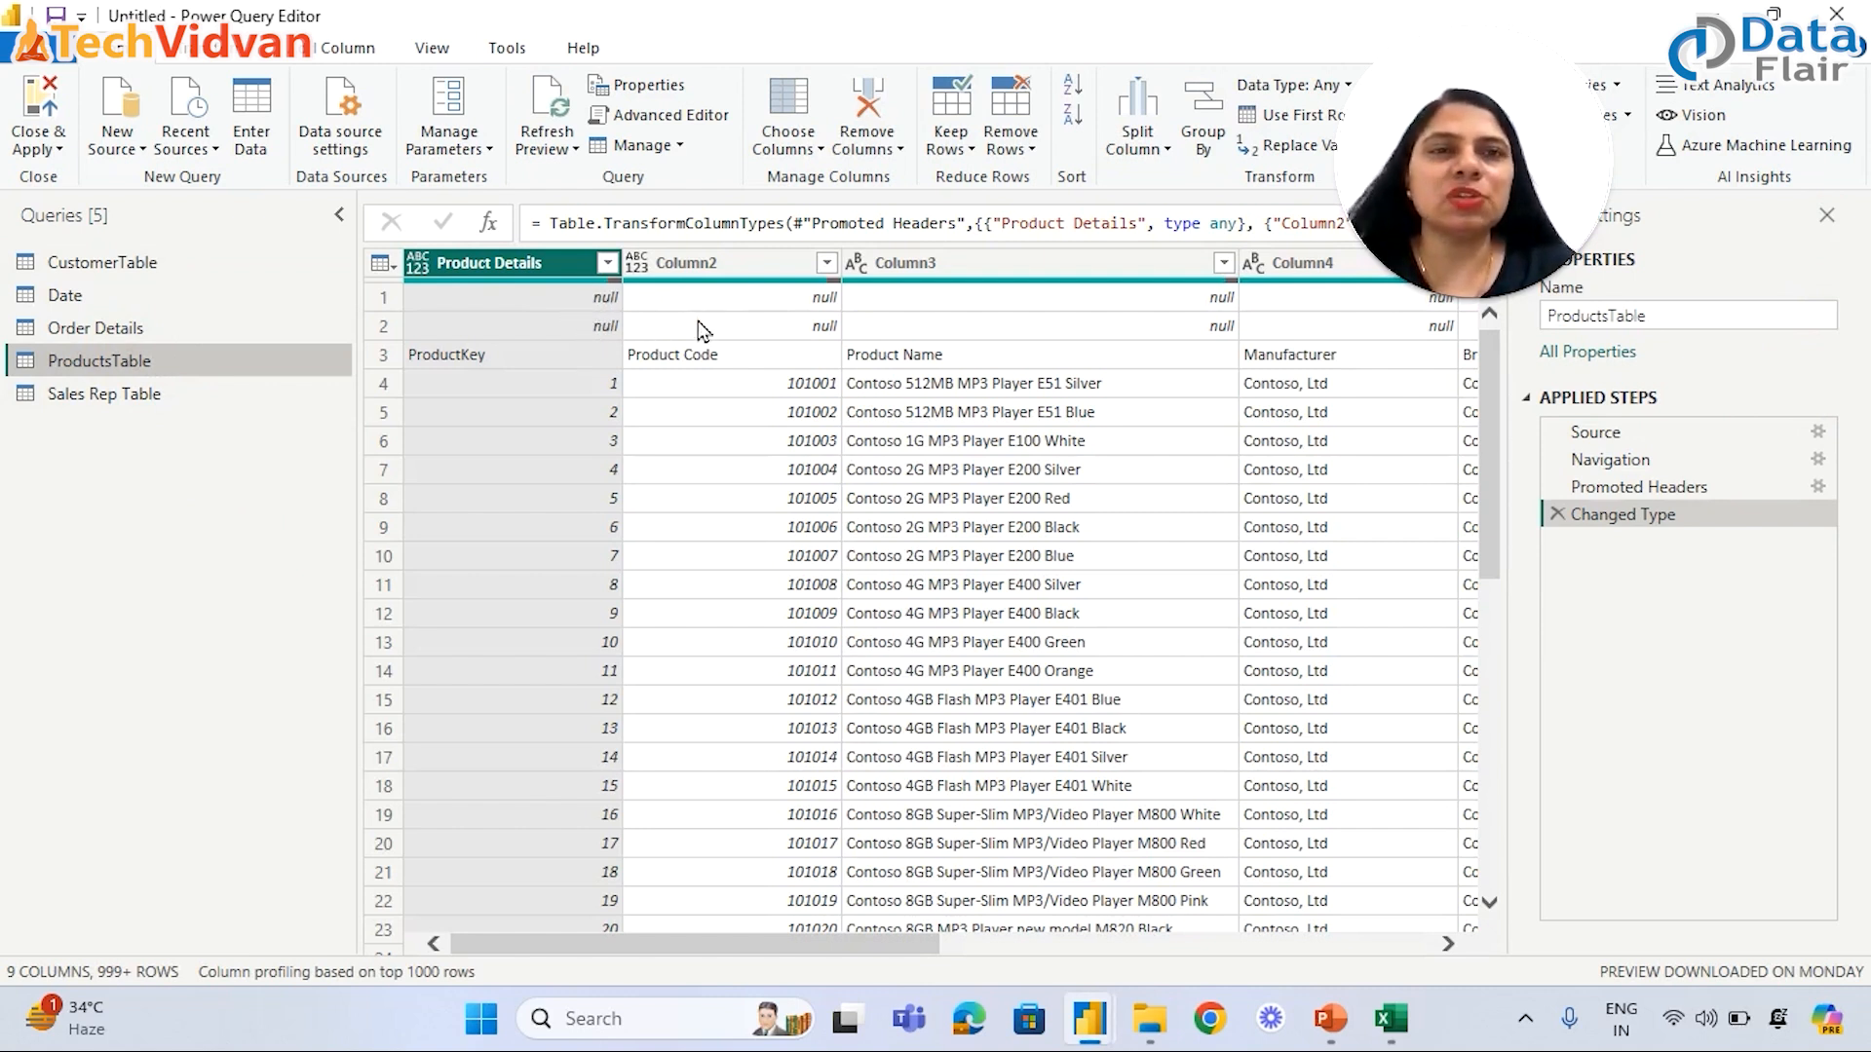
- Switch to Excel and examine the title row and the blank rows above the headers on the ProductsTable sheet
left_click(1390, 1018)
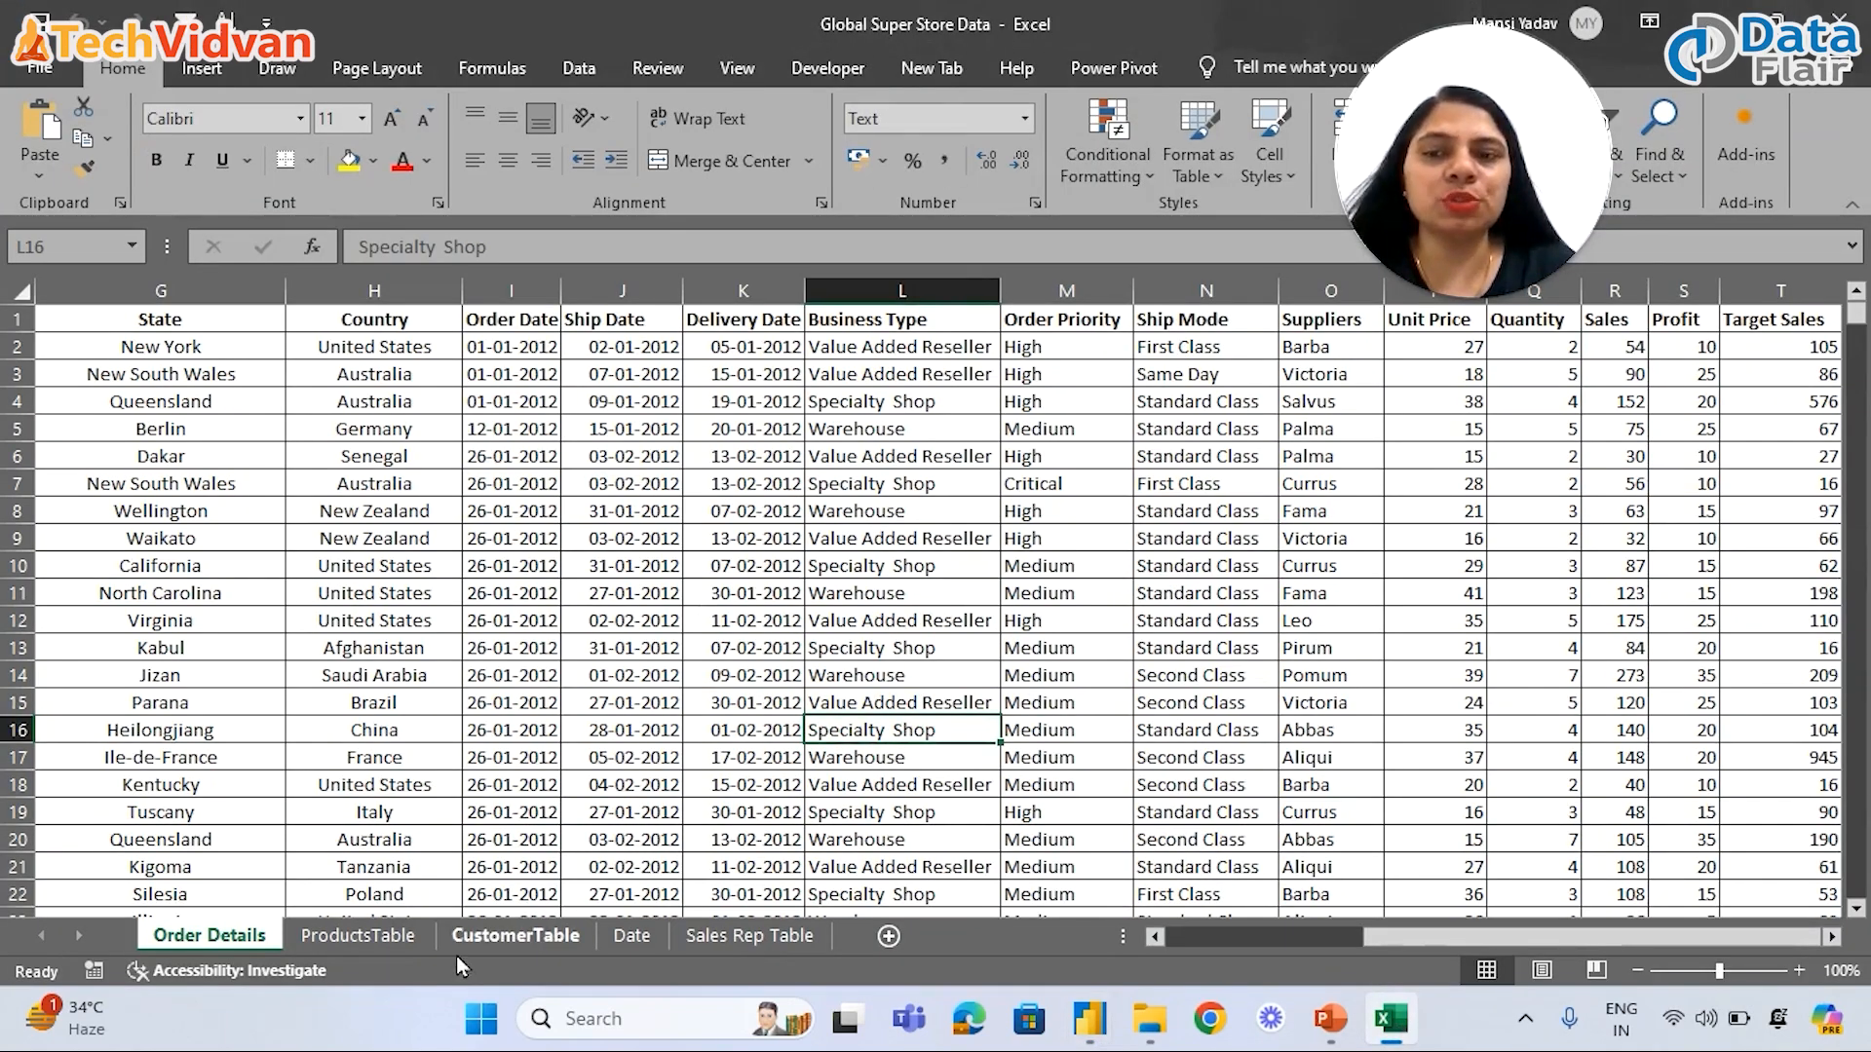
left_click(378, 940)
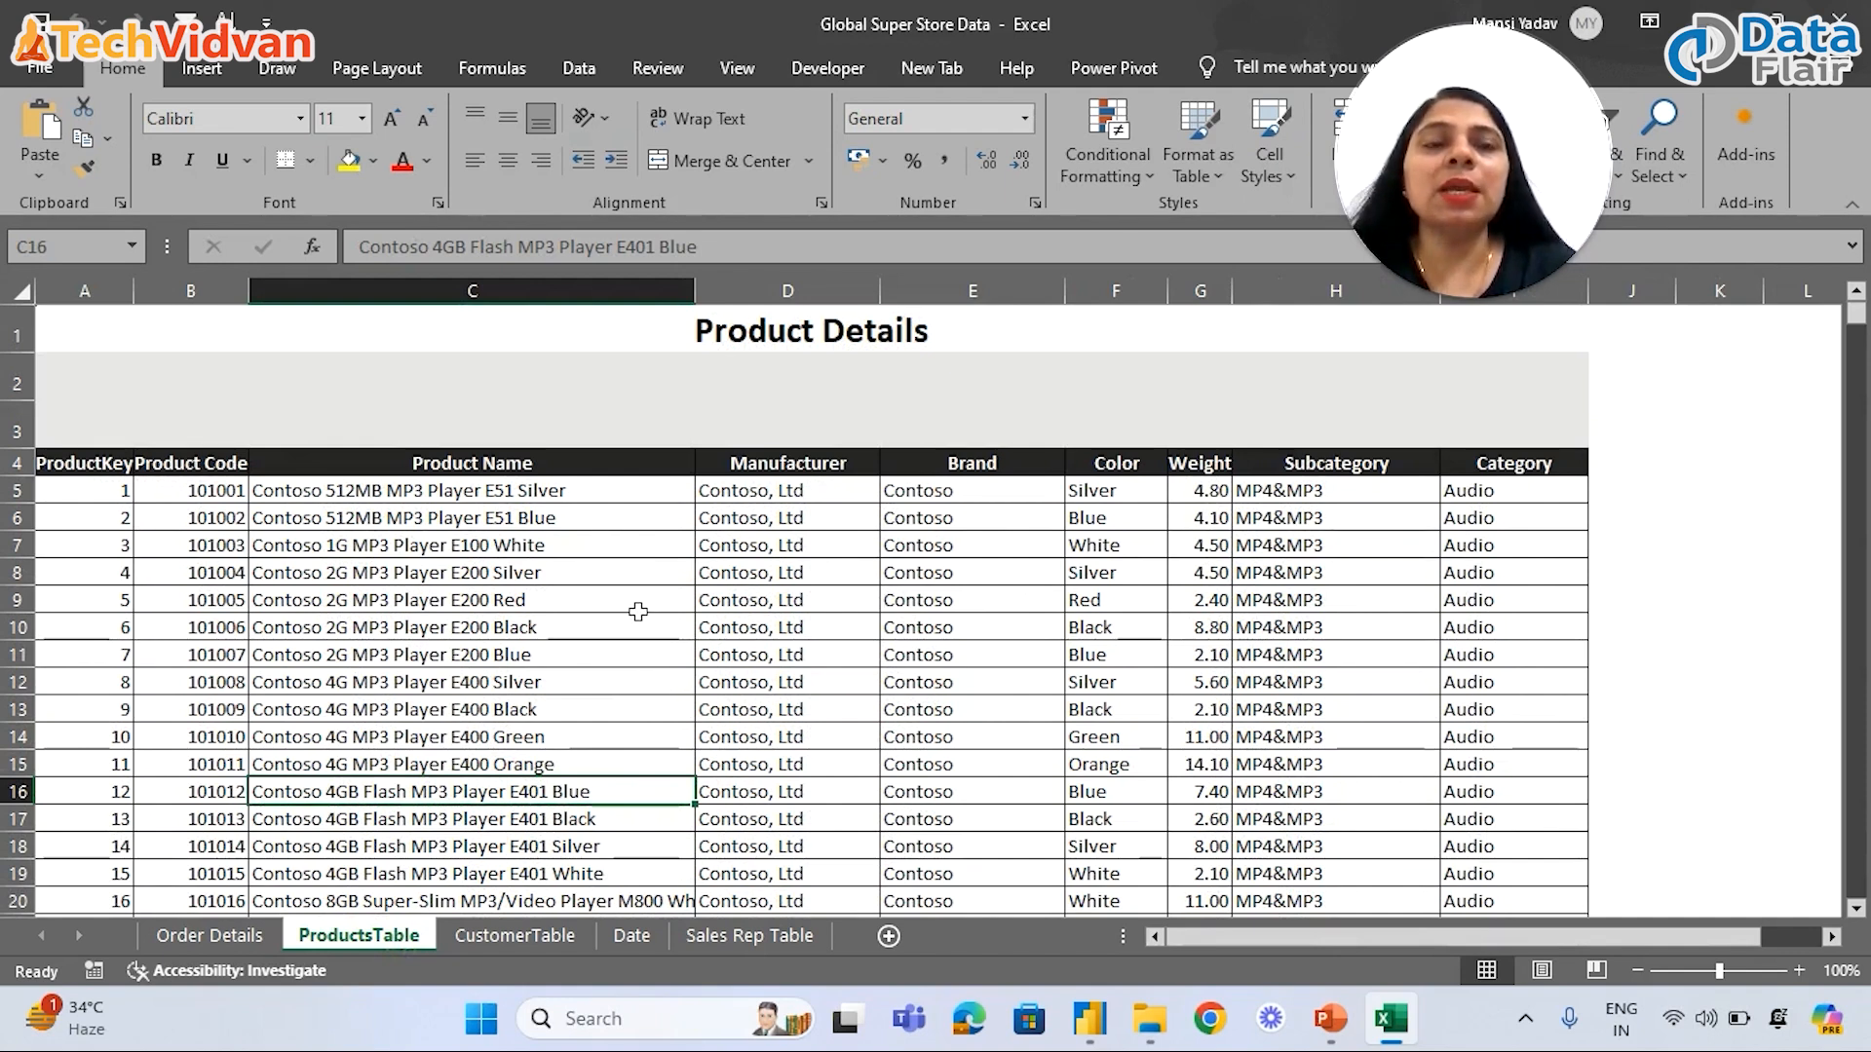
left_click_drag(92, 375, 554, 420)
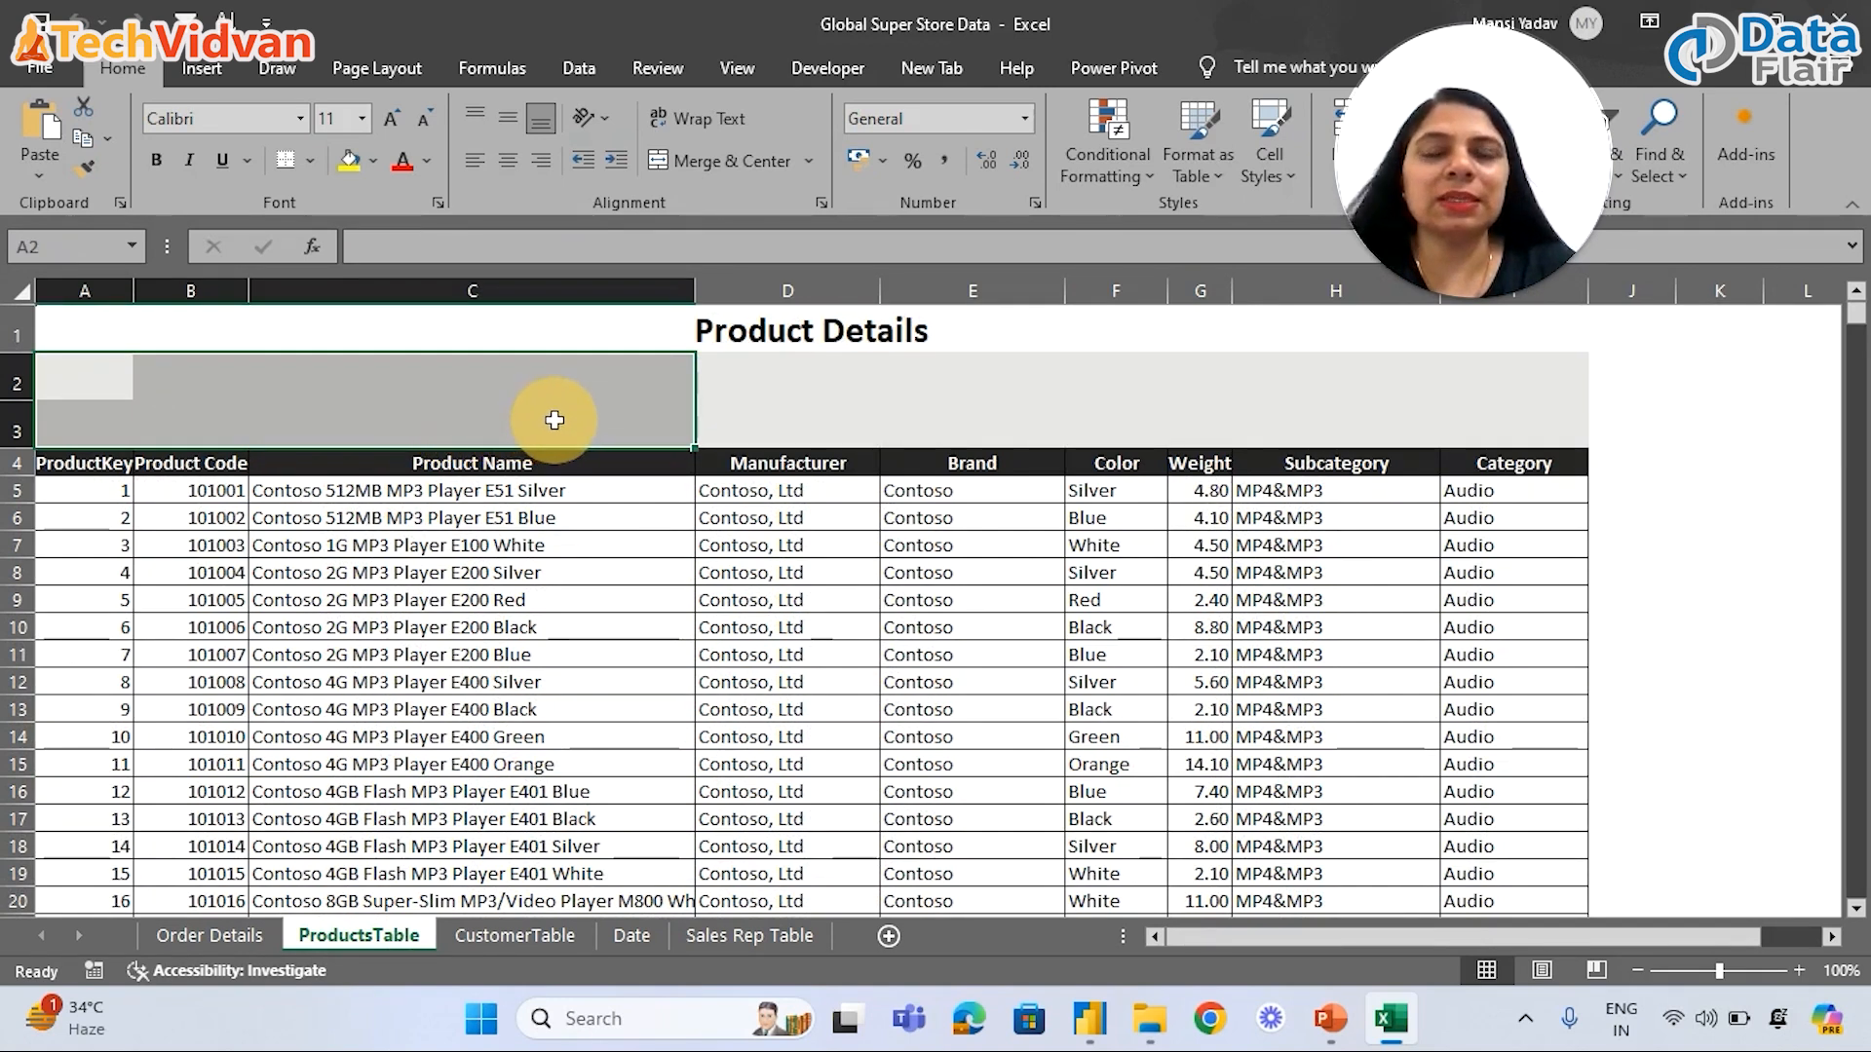
left_click(304, 394)
left_click(99, 379)
left_click(268, 382)
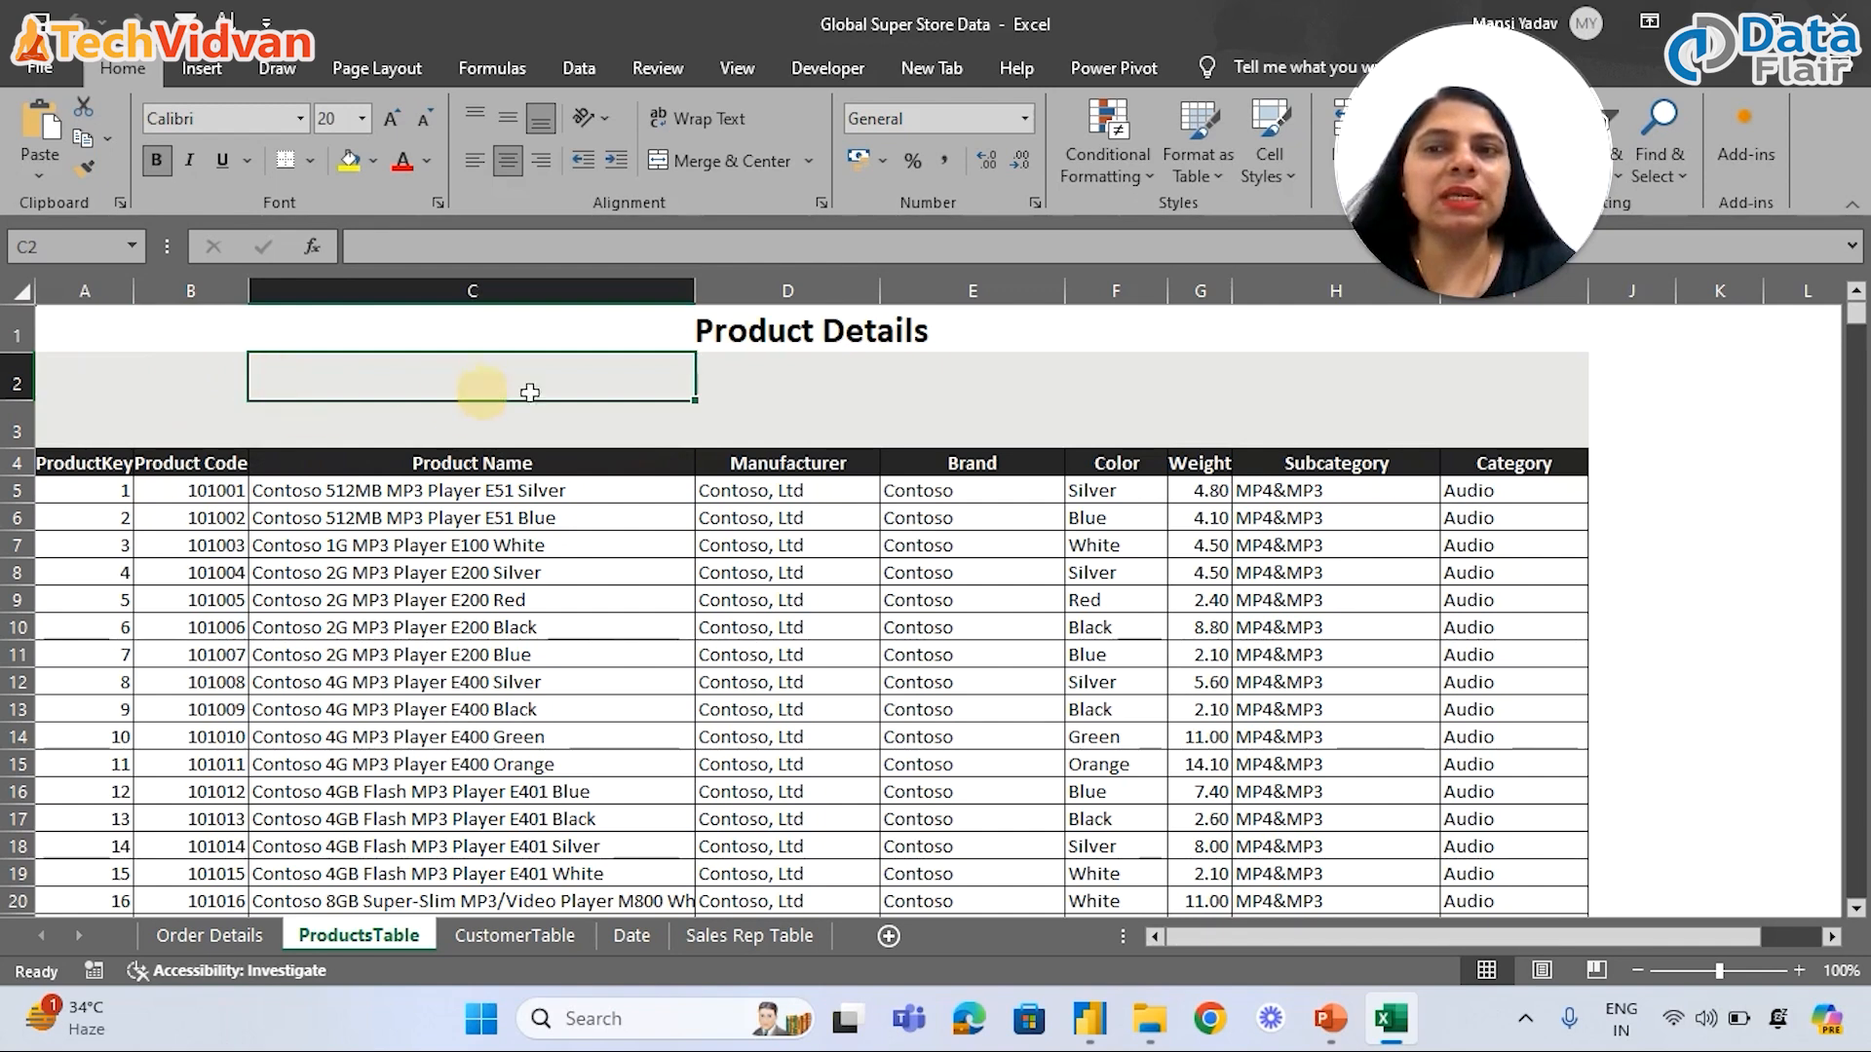
left_click(770, 380)
left_click(1467, 382)
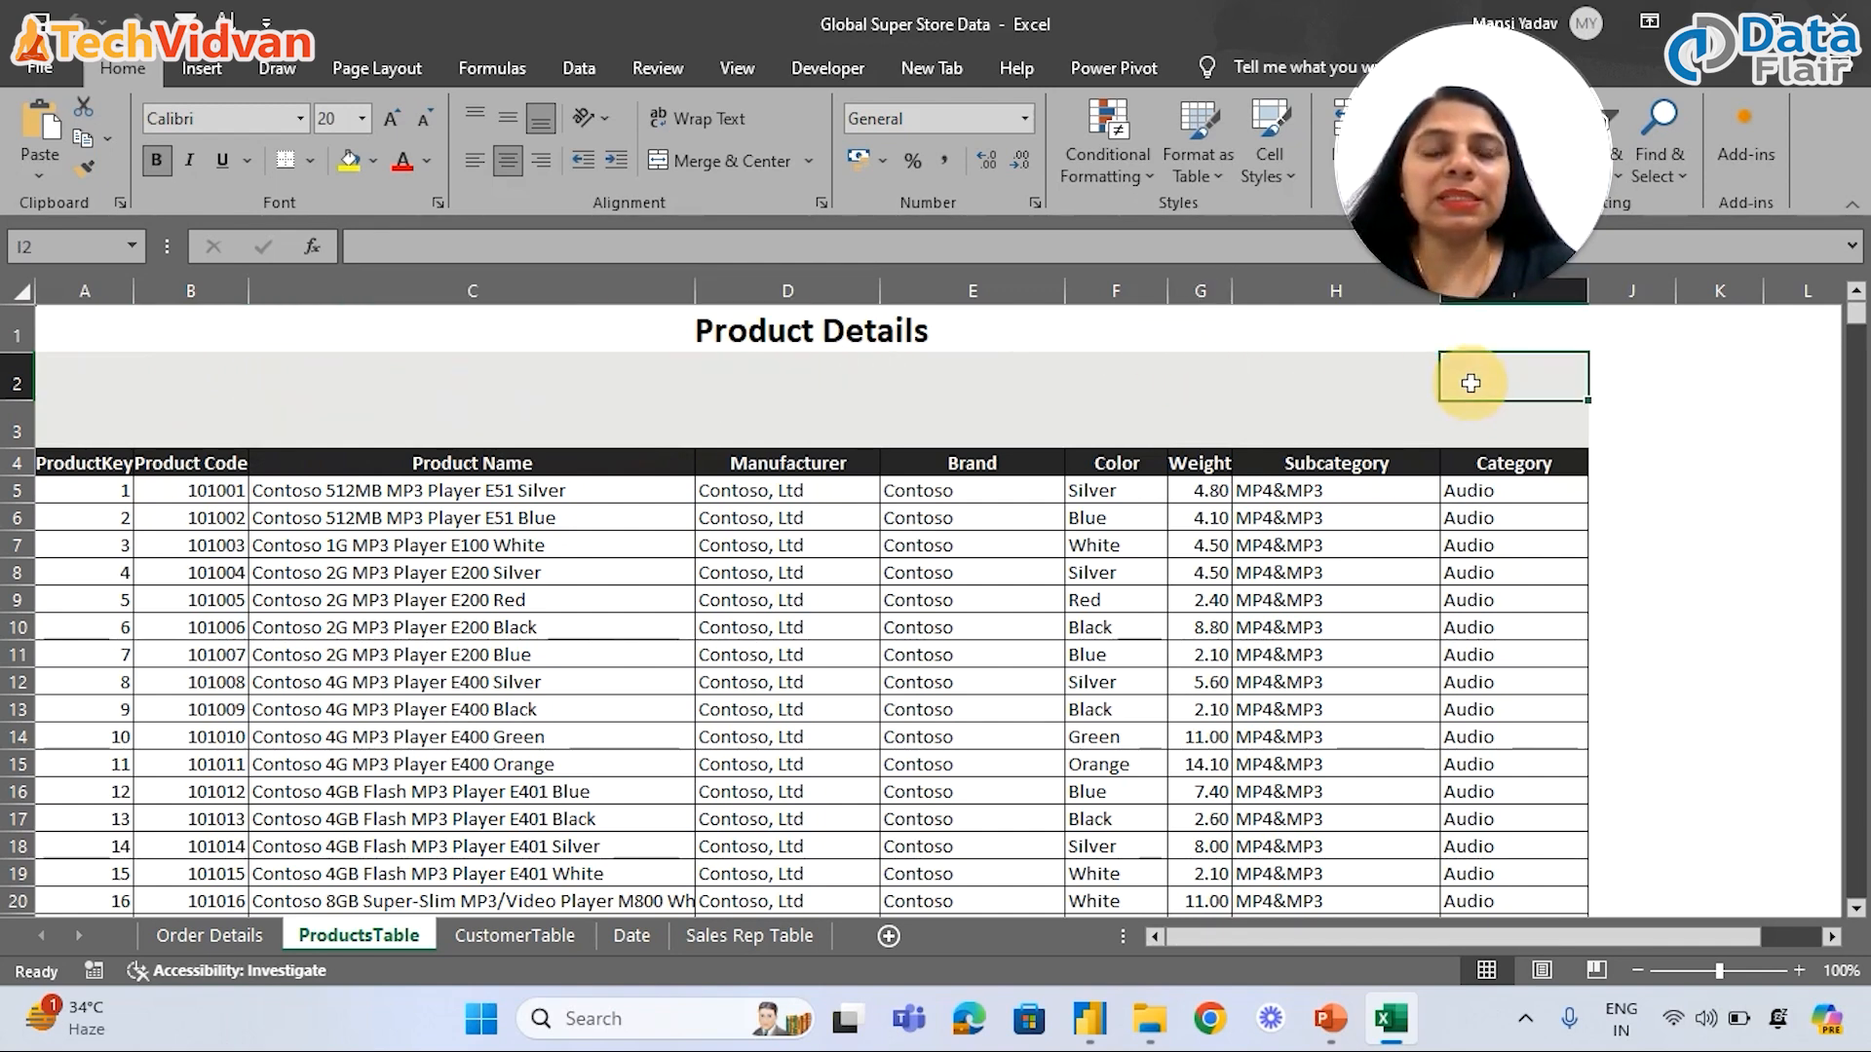
left_click(746, 331)
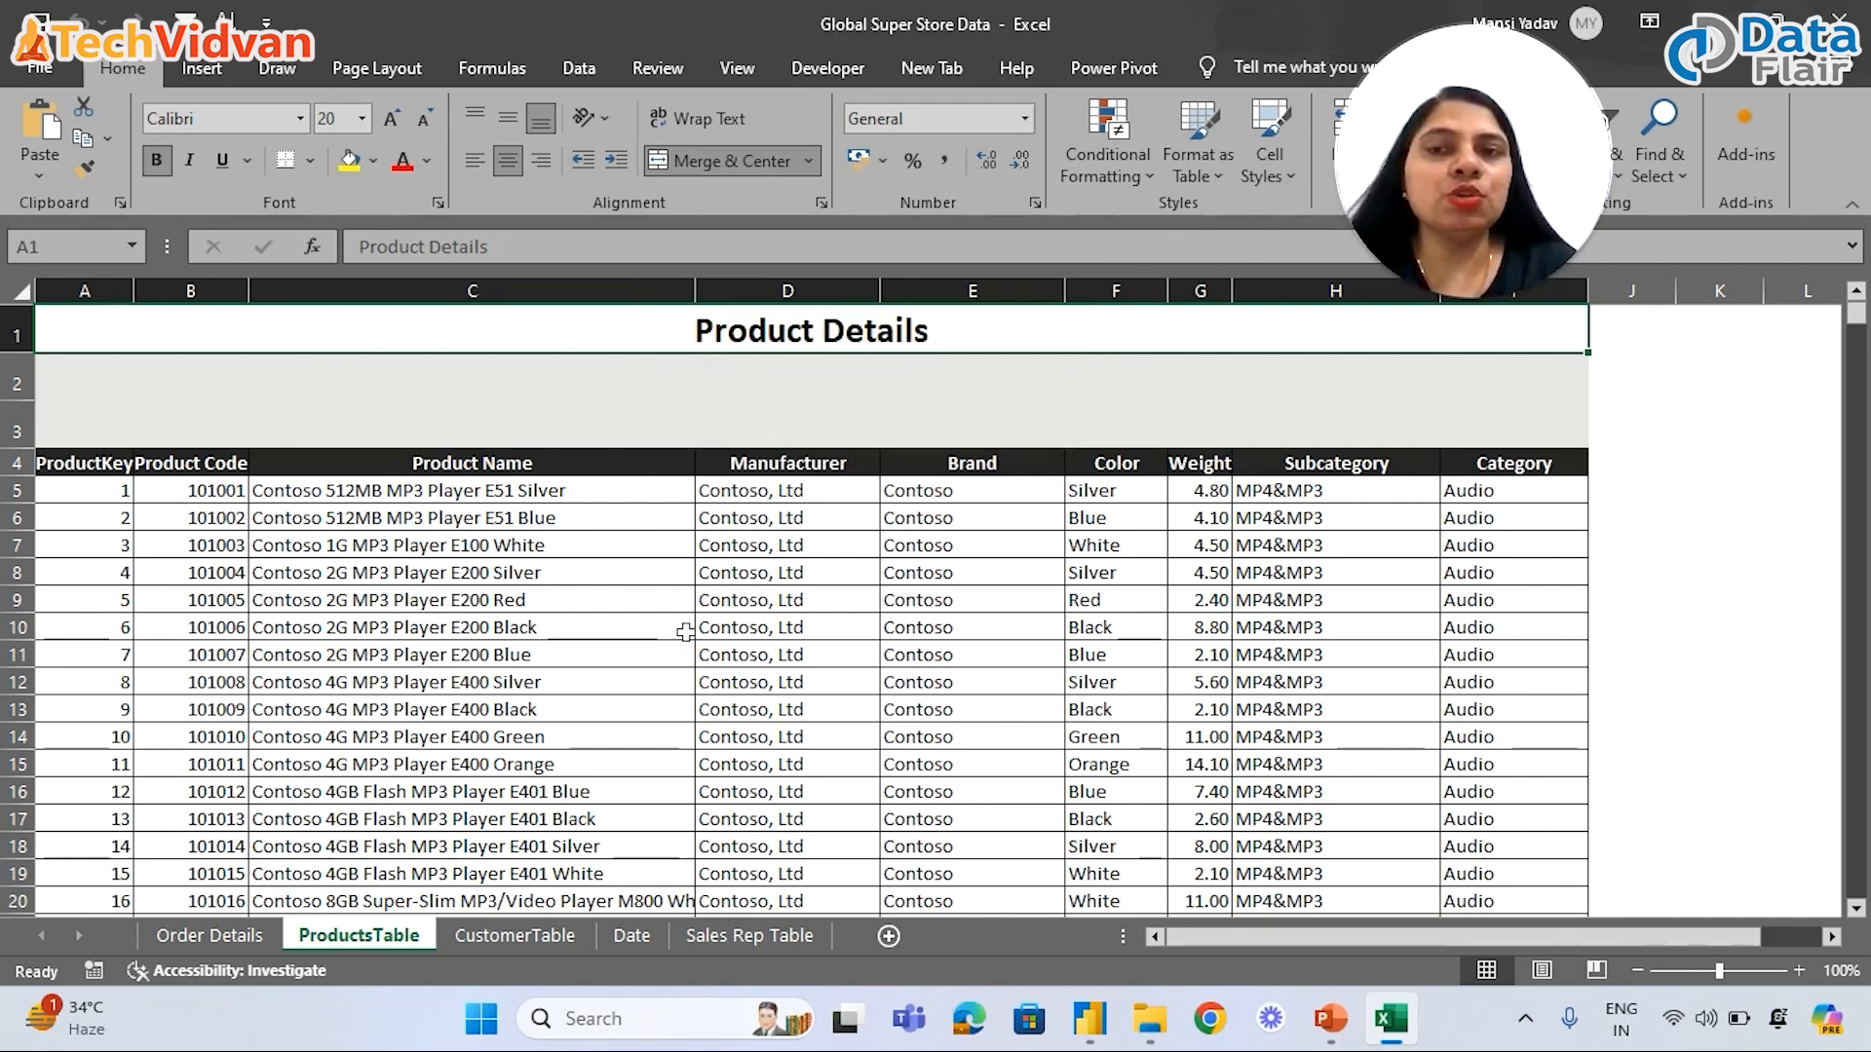
- Clear the cells from Product Name to Color in rows 7 to 17, and undo the deletion
left_click_drag(662, 546, 1069, 816)
key("Delete")
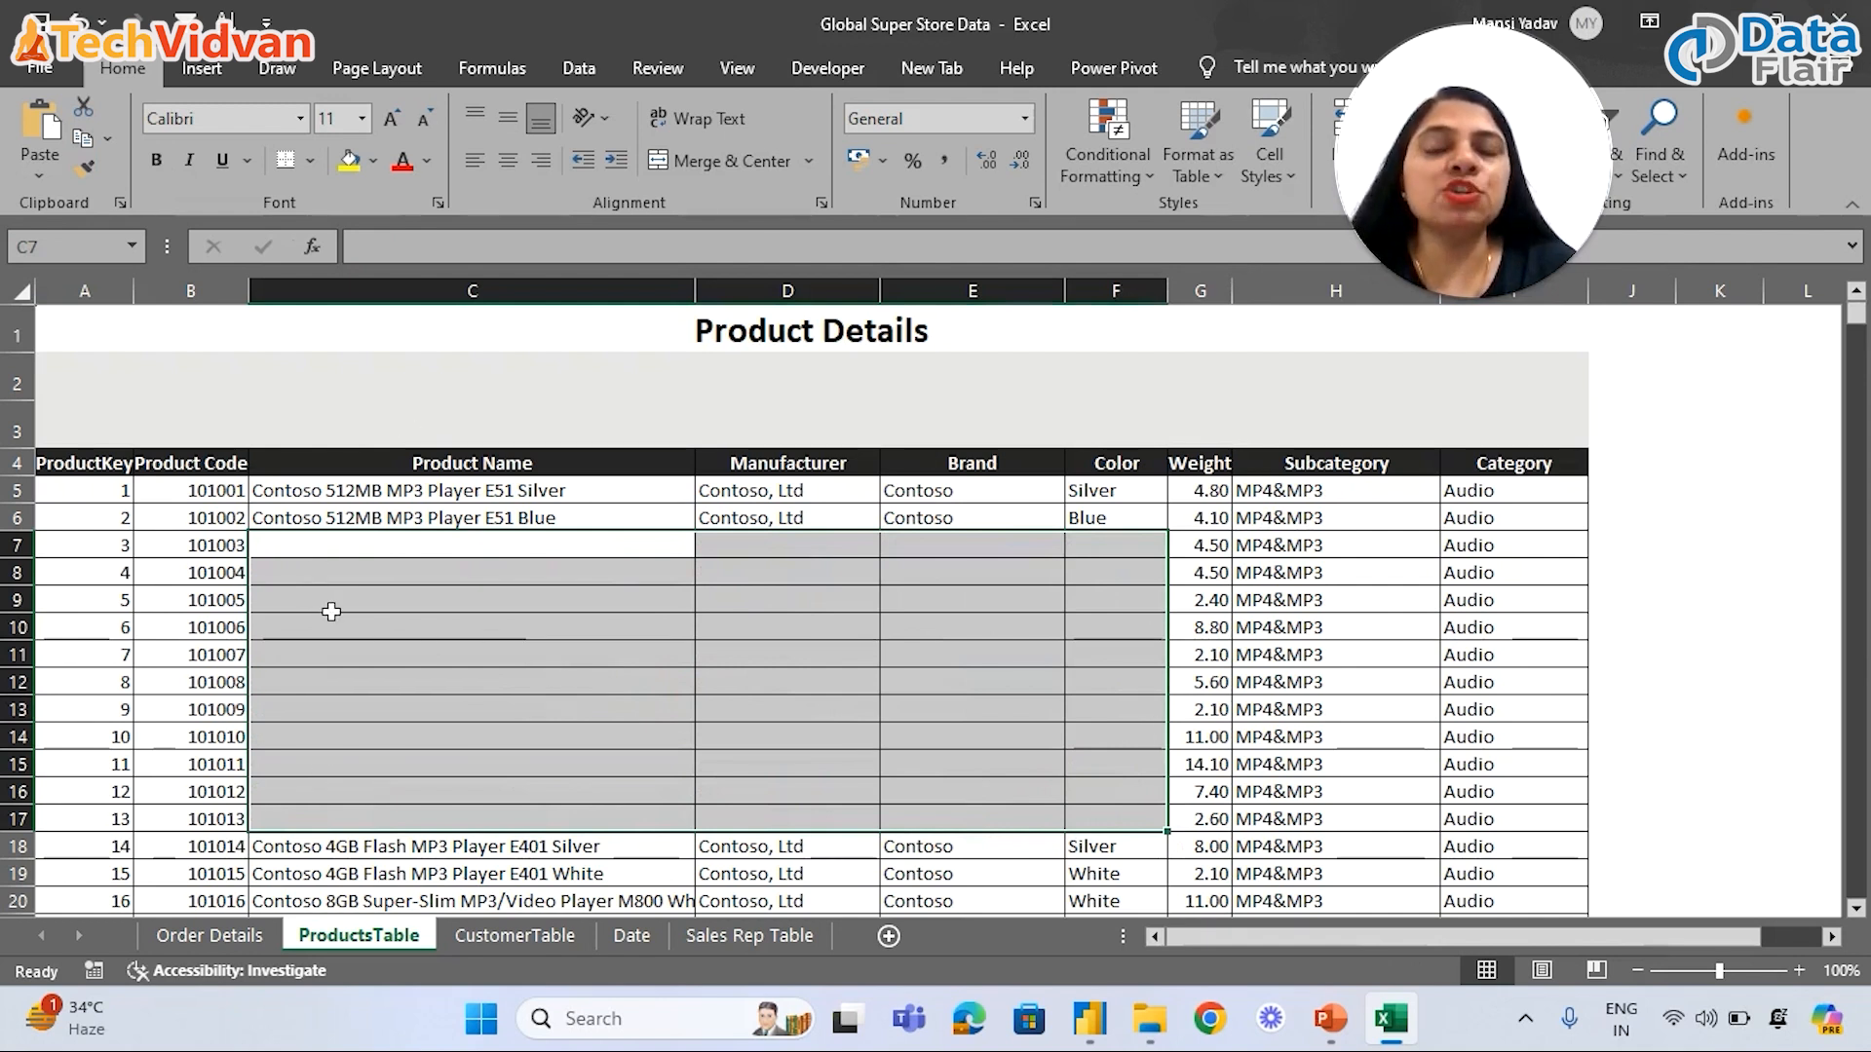
left_click(175, 606)
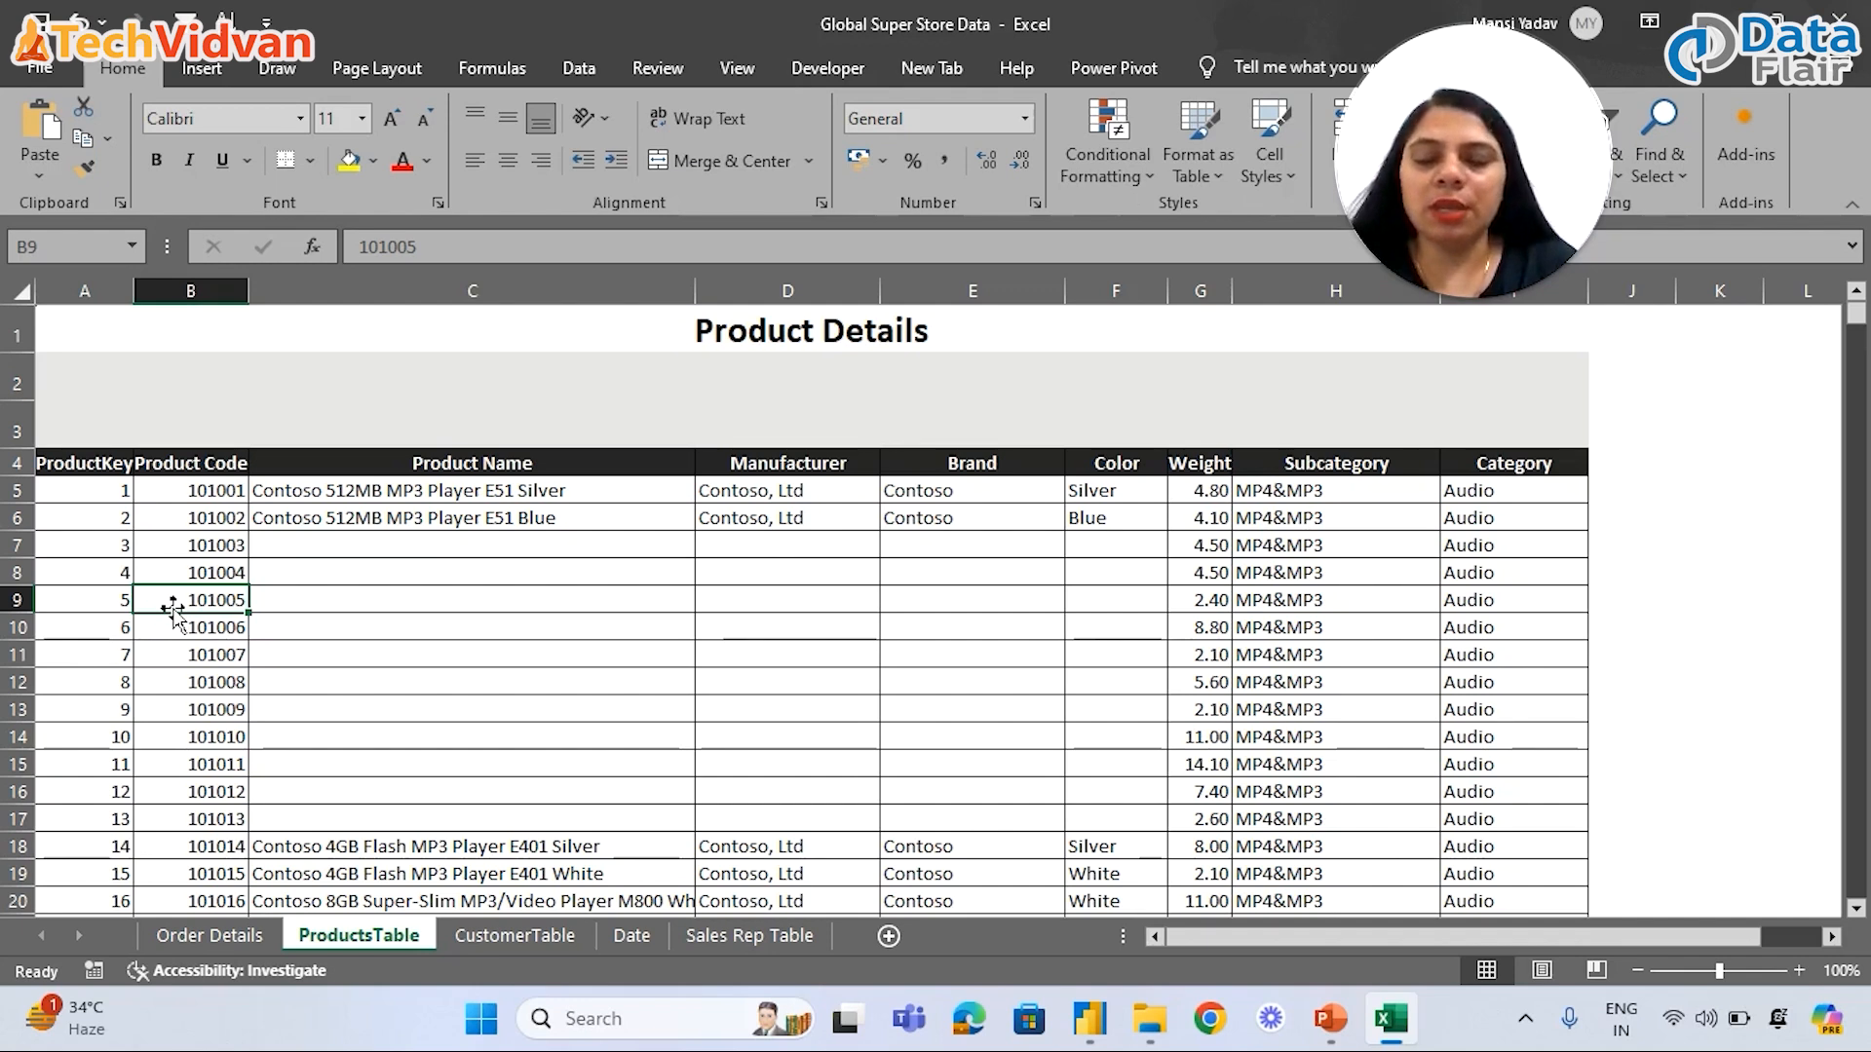
key("ctrl+z")
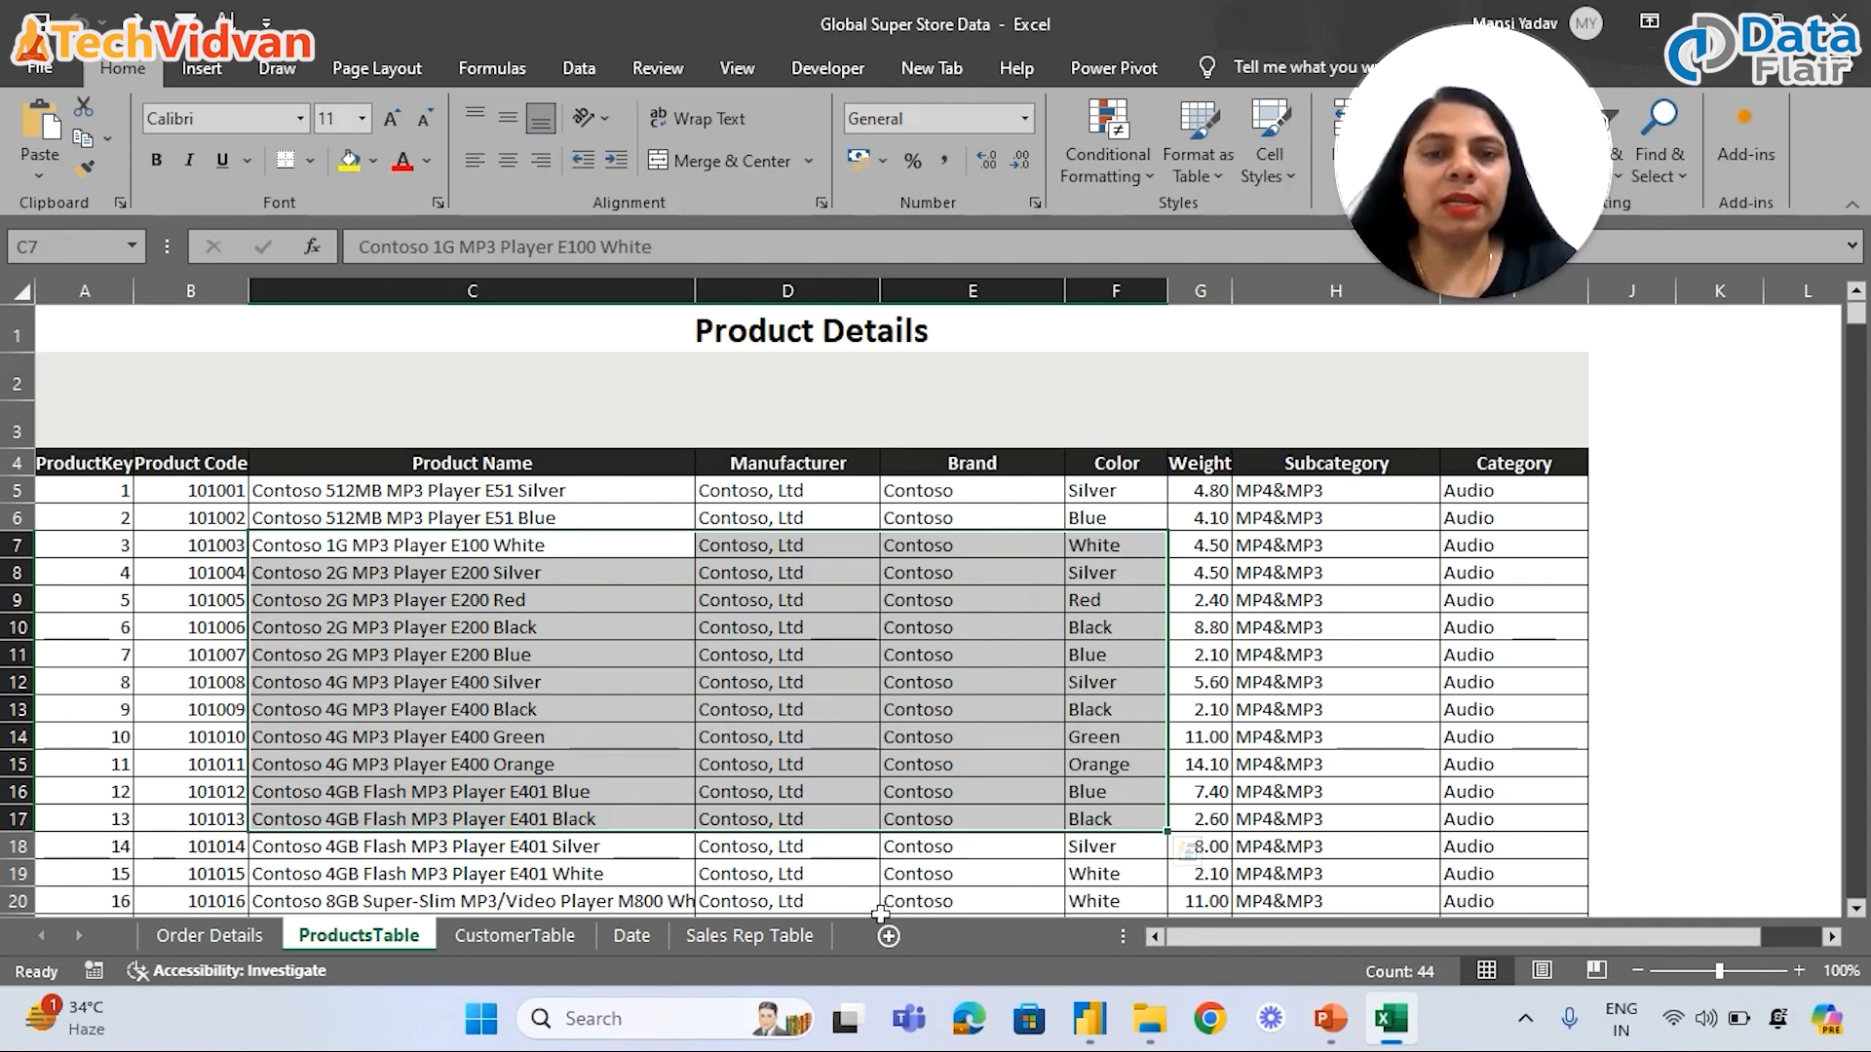
- Switch back to the Power Query Editor and remove the top 2 rows from ProductsTable
left_click(1090, 1020)
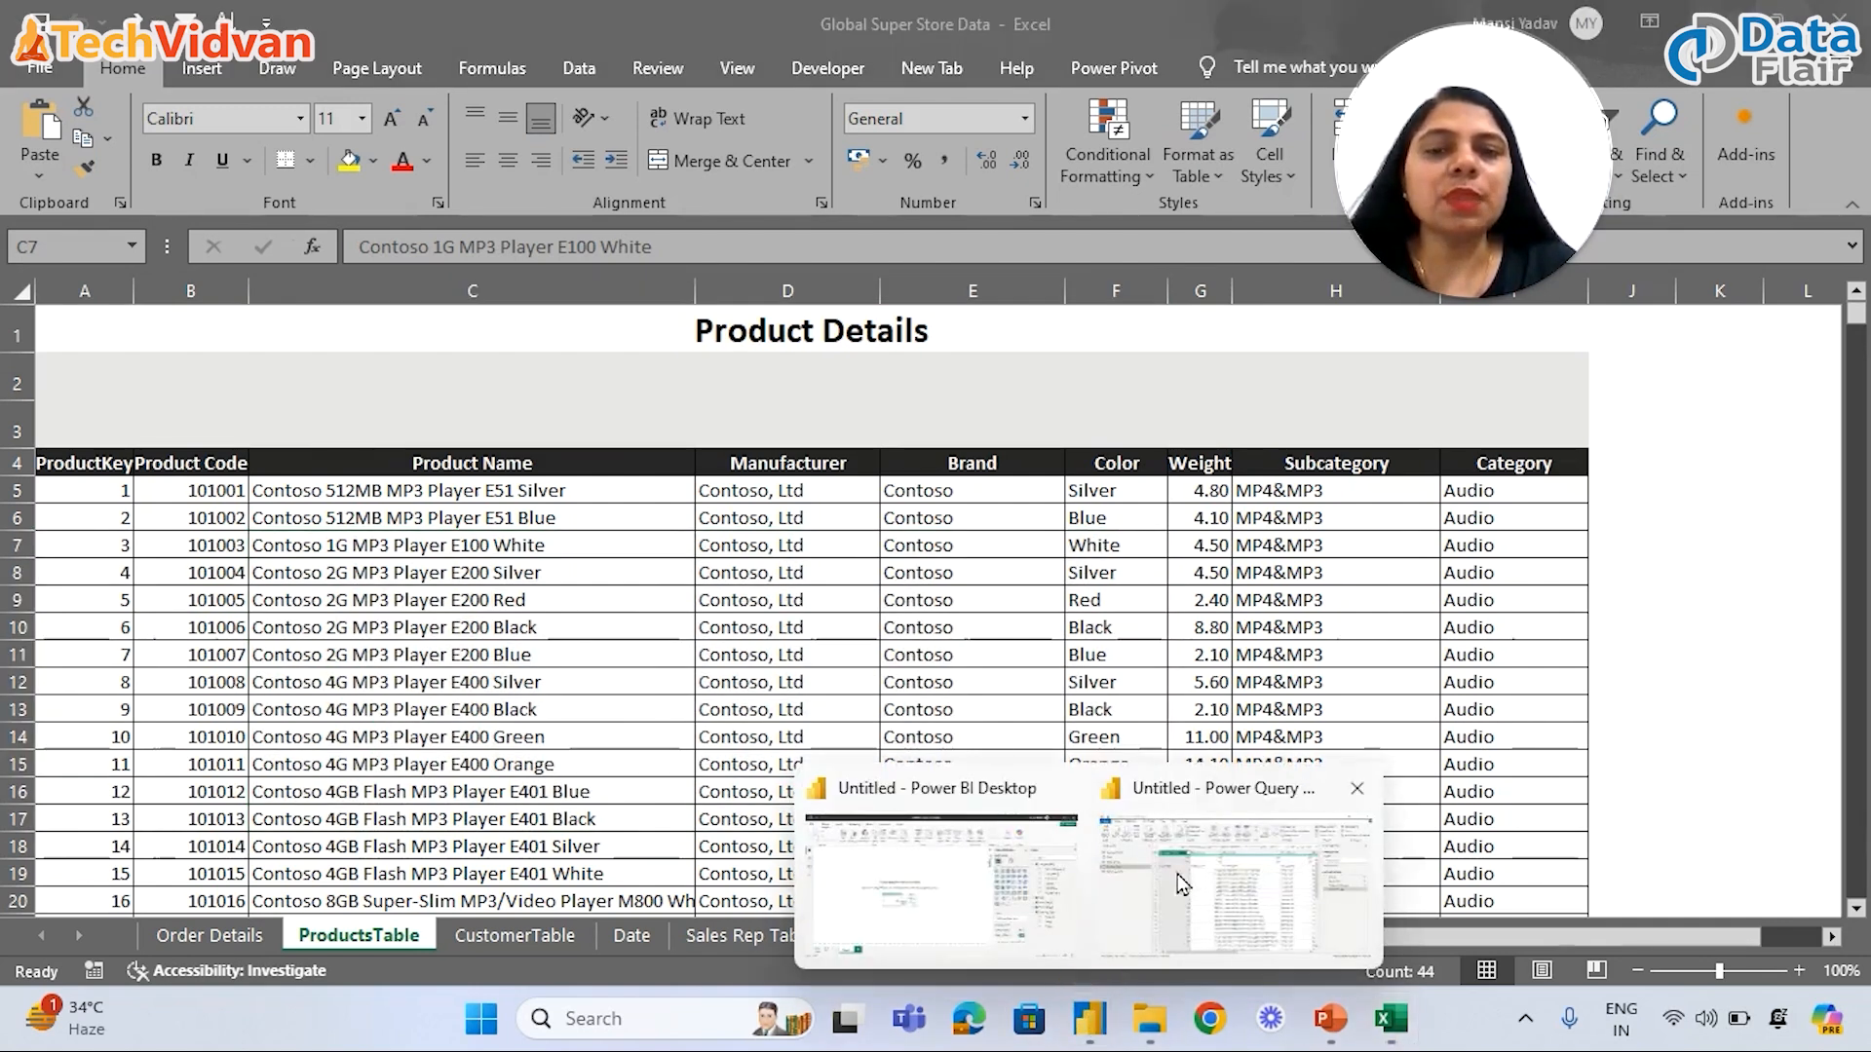
left_click(1235, 872)
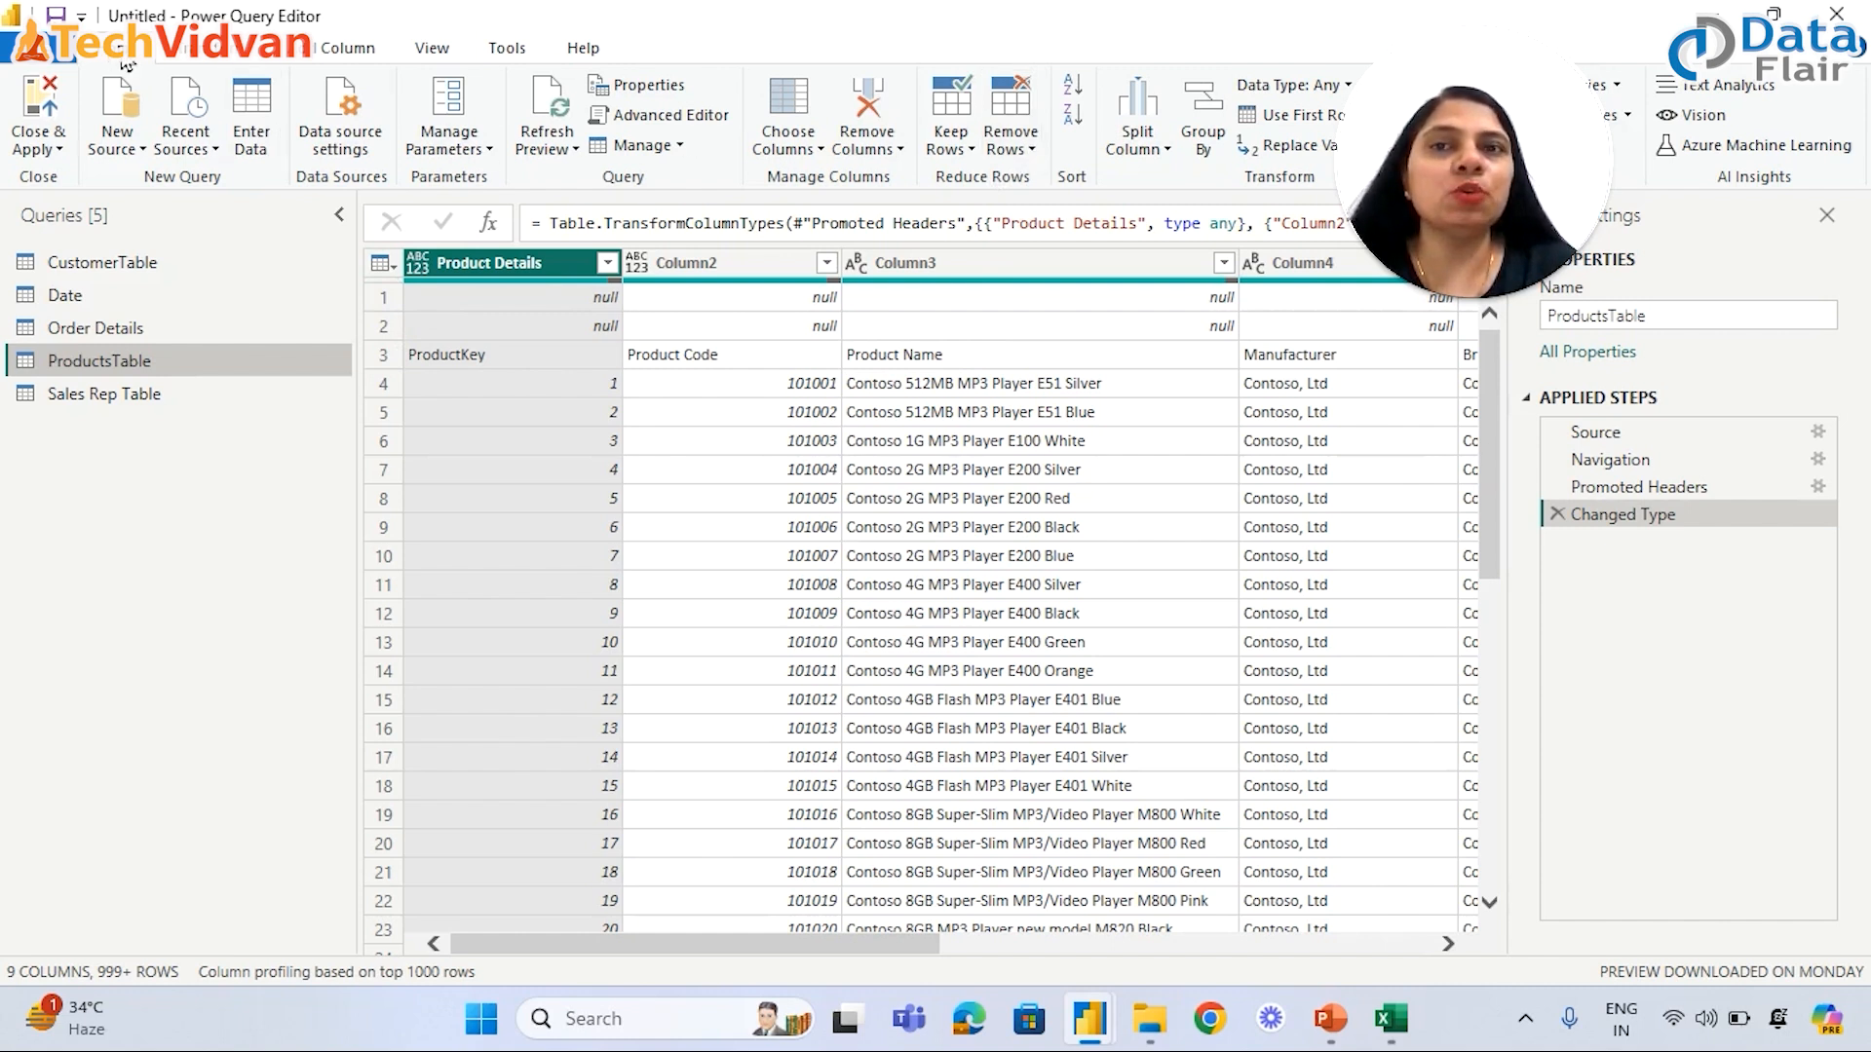
left_click(1034, 154)
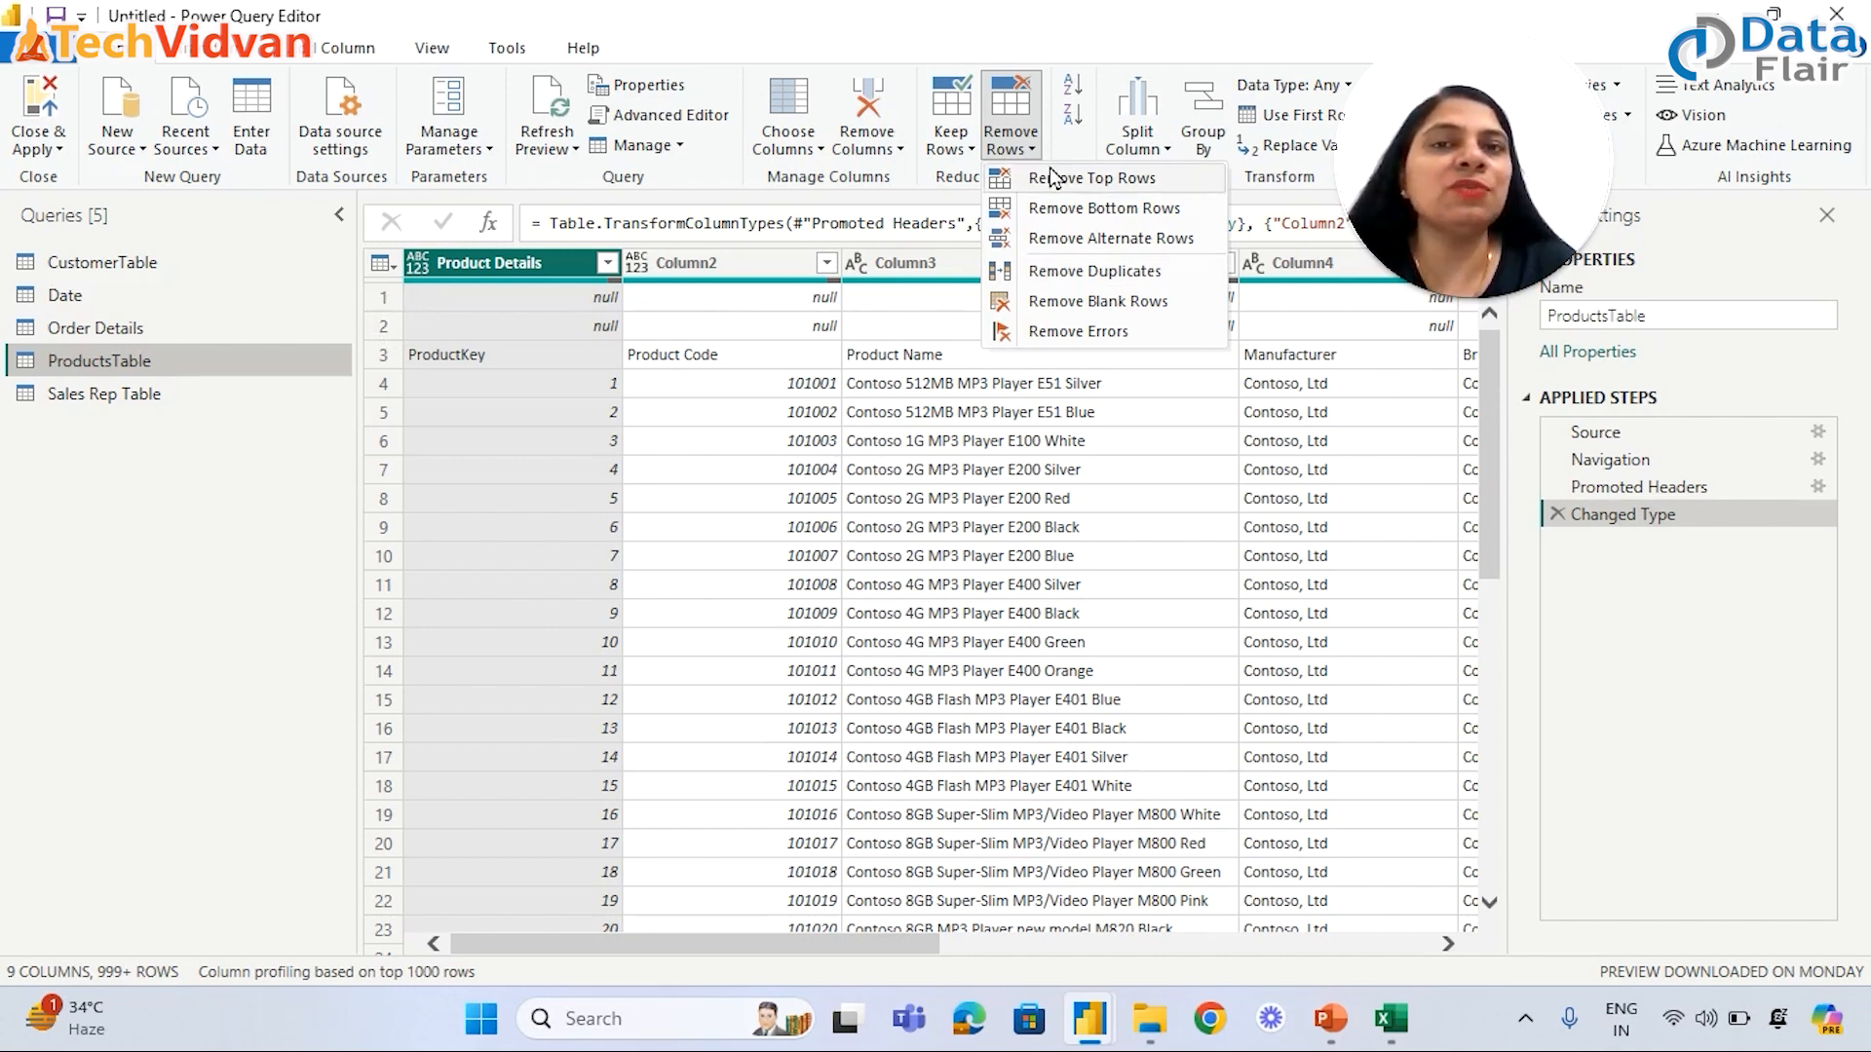
left_click(1108, 185)
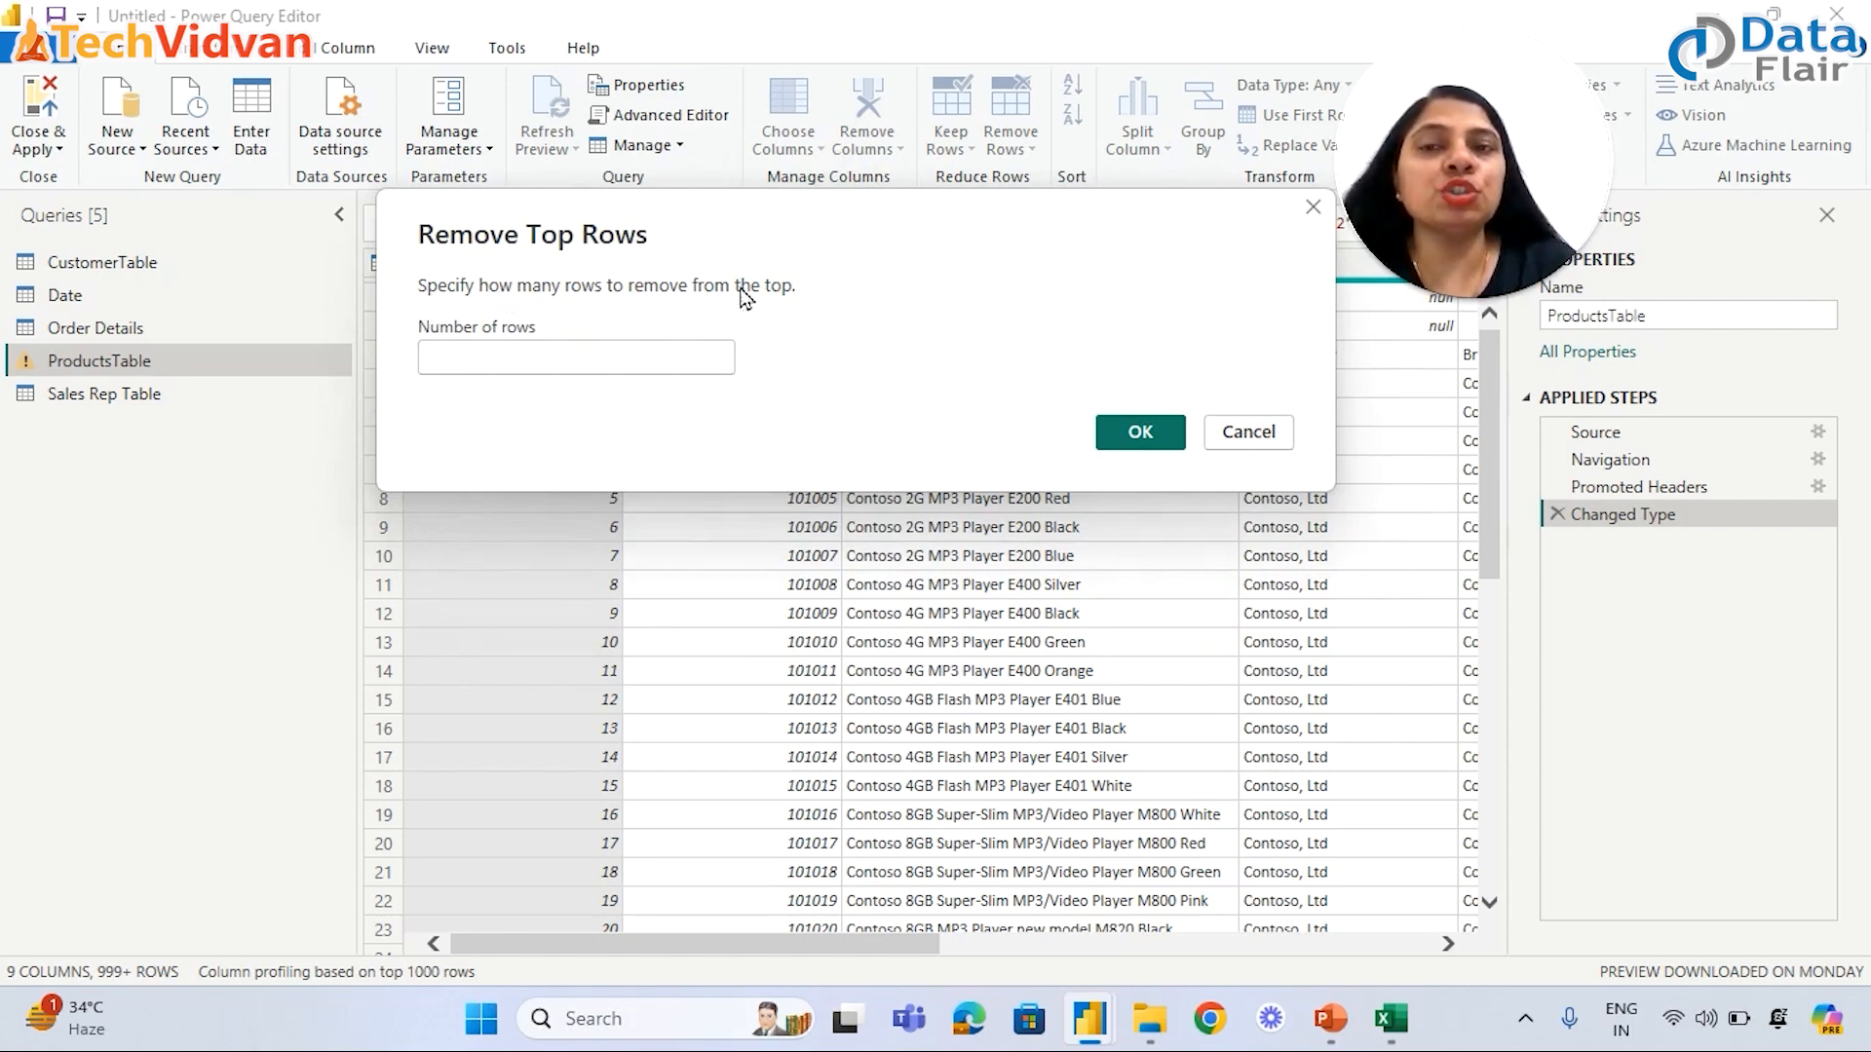
left_click(616, 364)
type("2")
left_click_drag(895, 241, 955, 417)
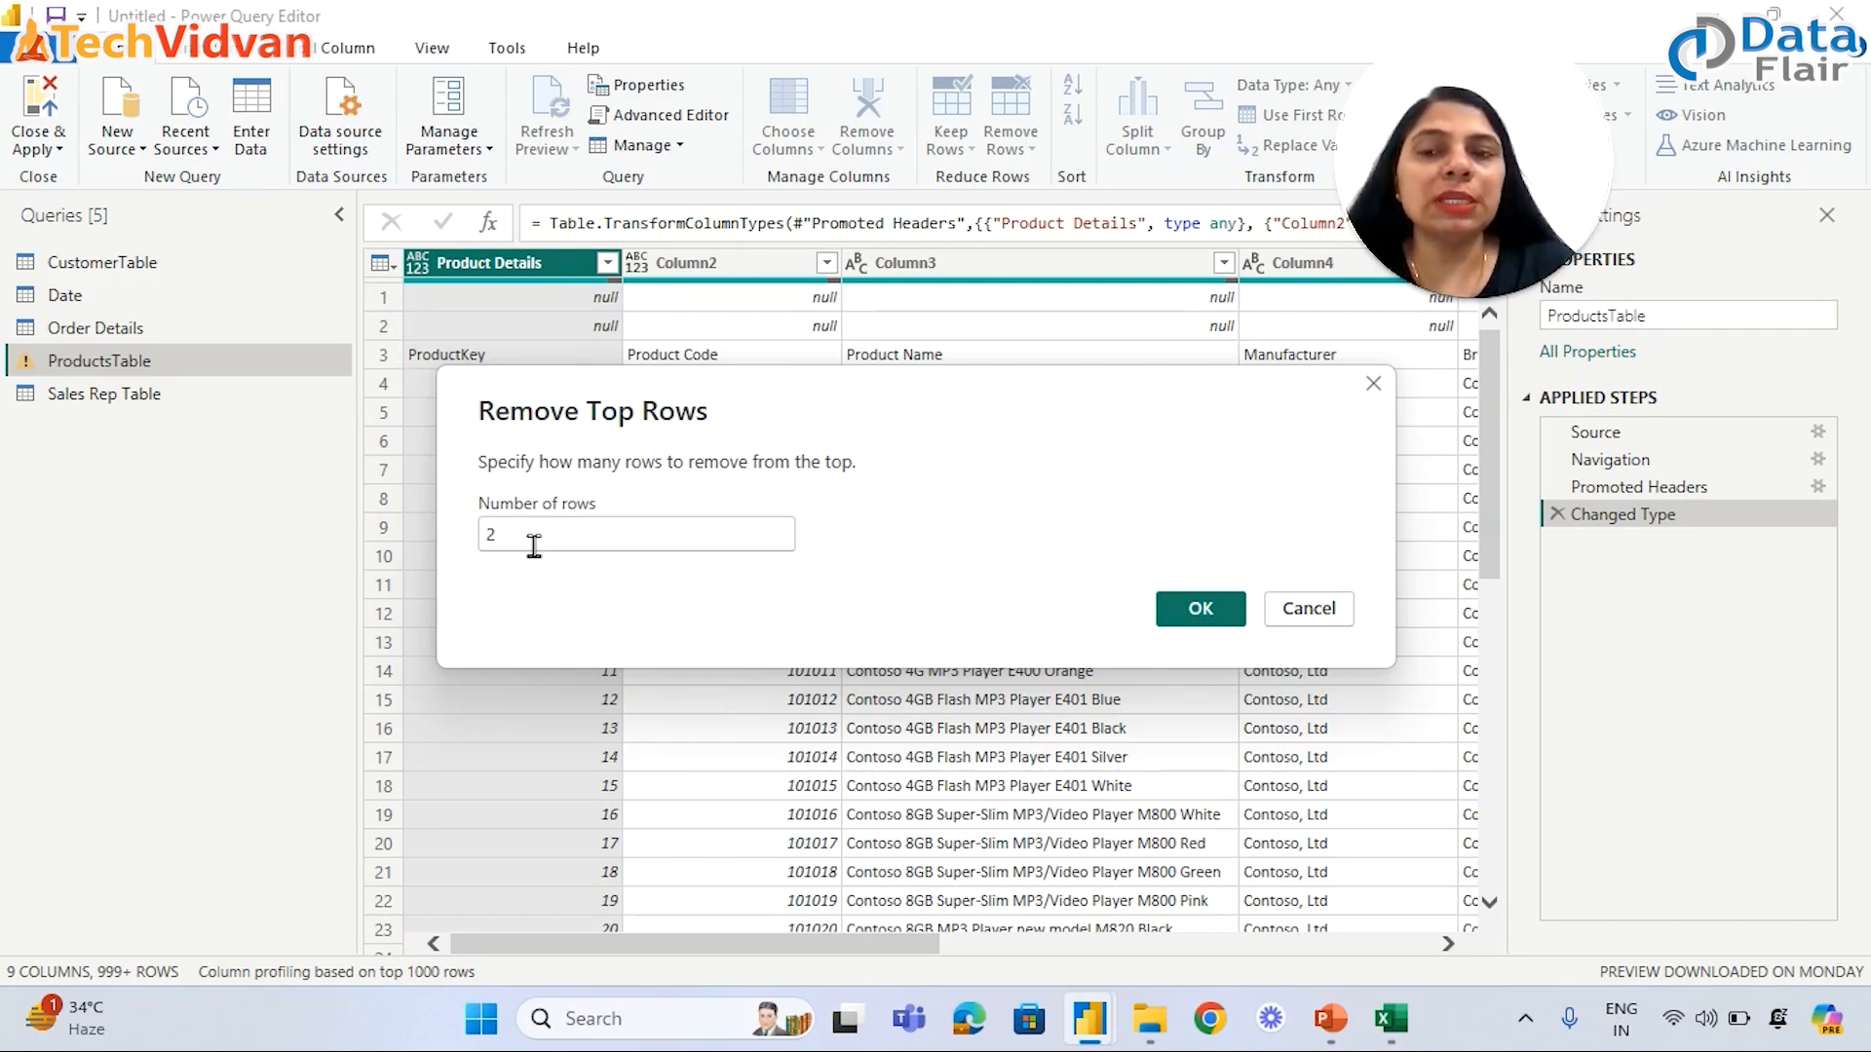
left_click(1183, 606)
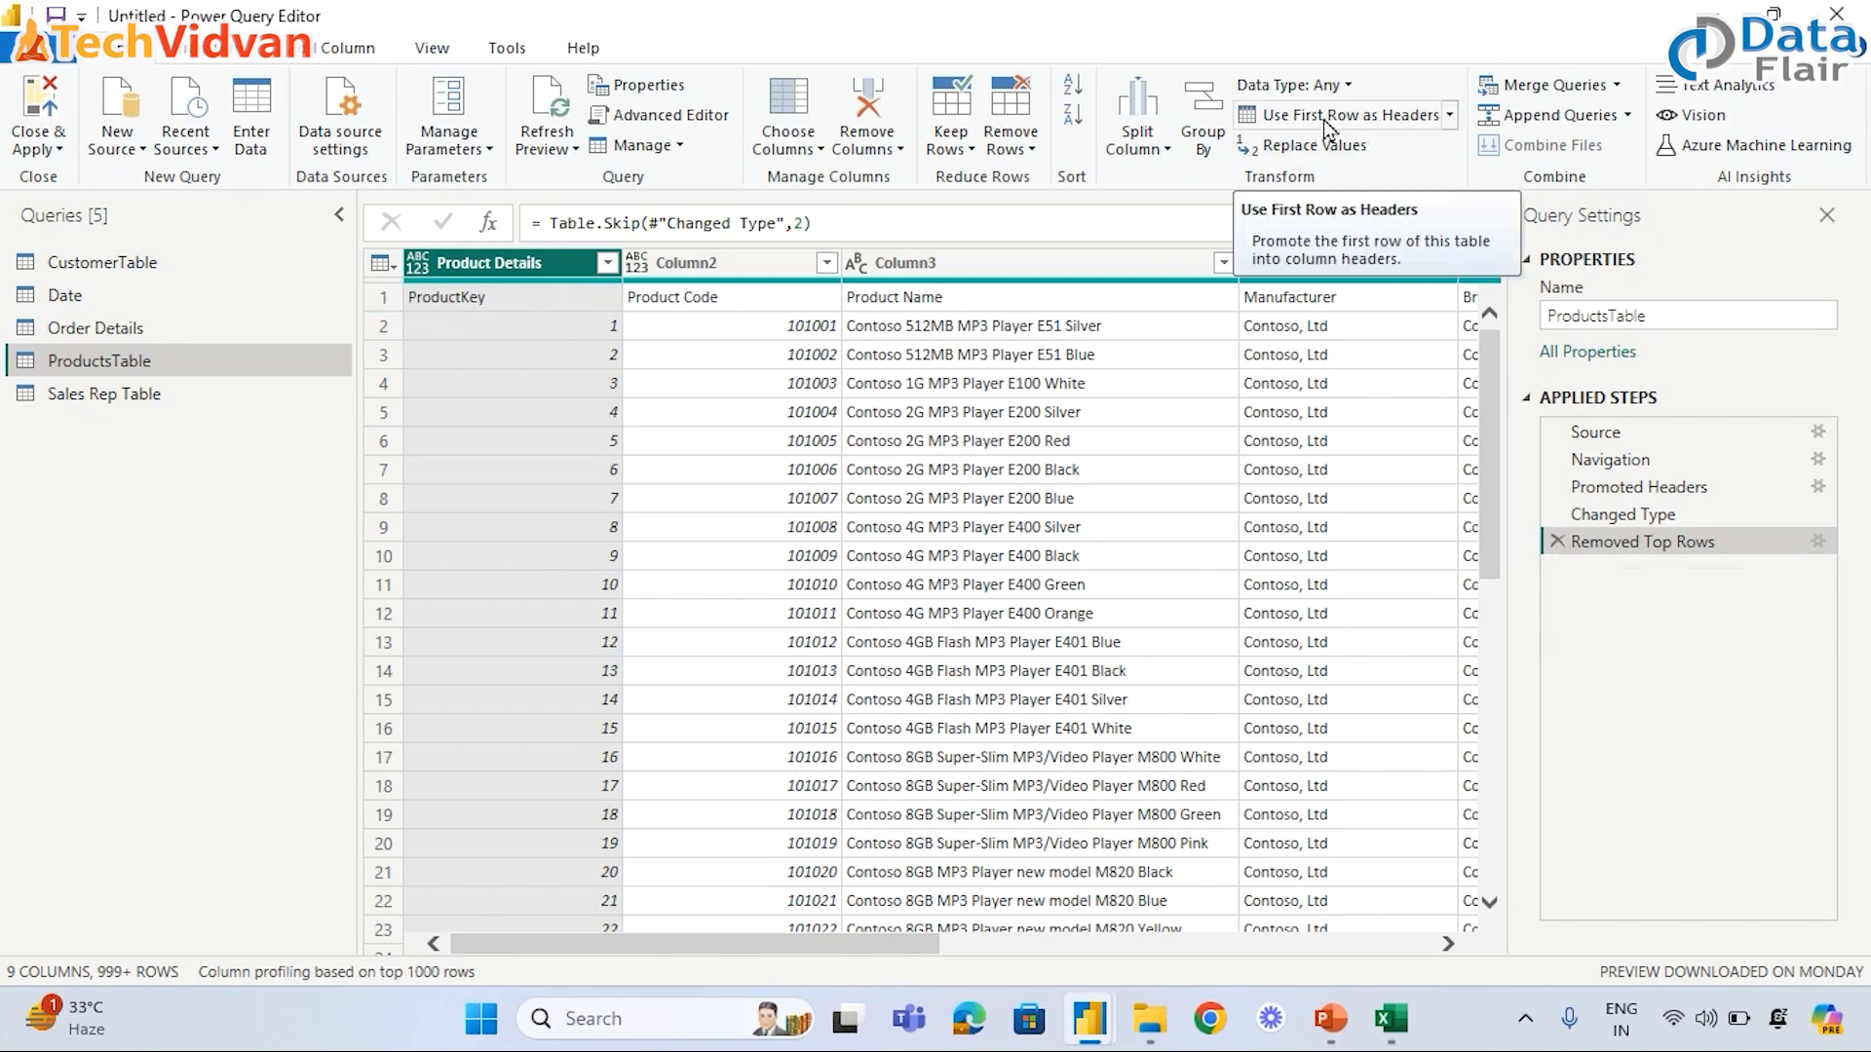
- Use the first row of ProductsTable as the column headers
left_click(1364, 122)
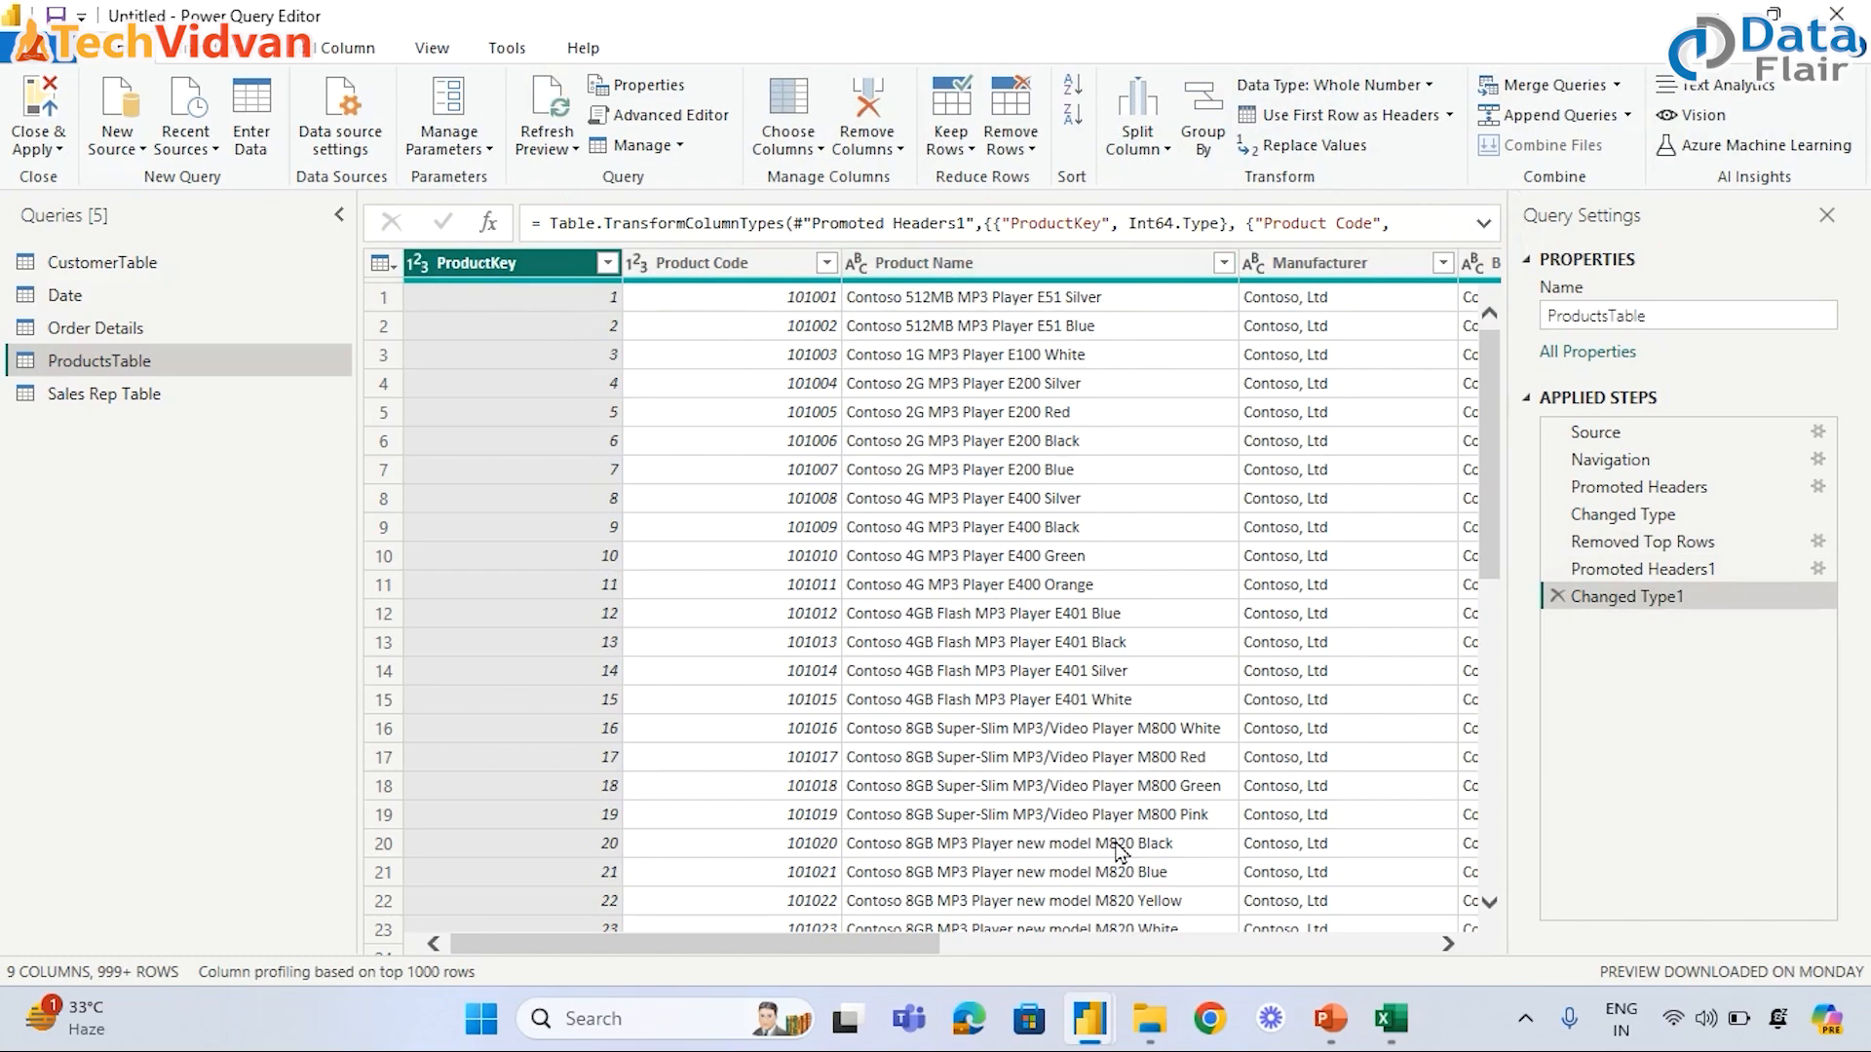
mouse_move(869, 943)
left_mouse_down()
mouse_move(1391, 936)
mouse_move(832, 943)
left_mouse_up()
left_click_drag(1497, 507, 1483, 409)
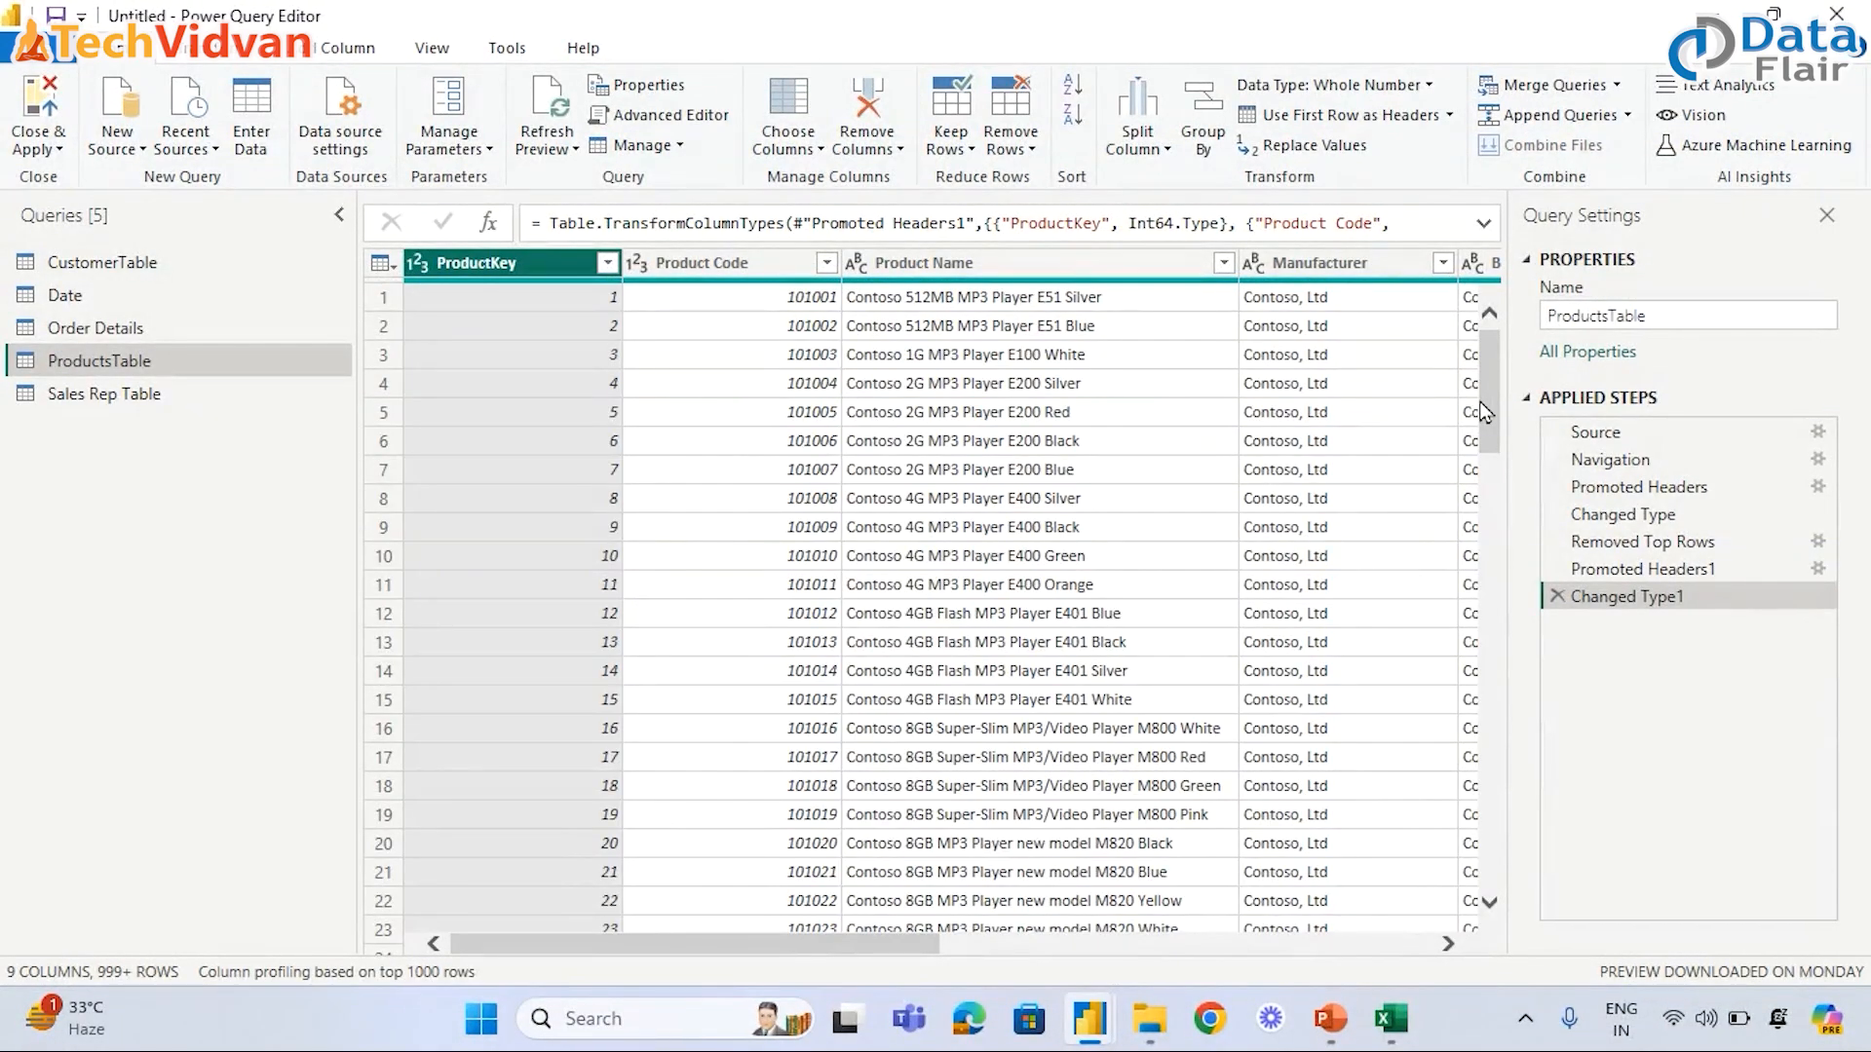
- Switch to PowerPoint and review the slides on first-row headers, changing the table name and renaming a column
left_click(1330, 1018)
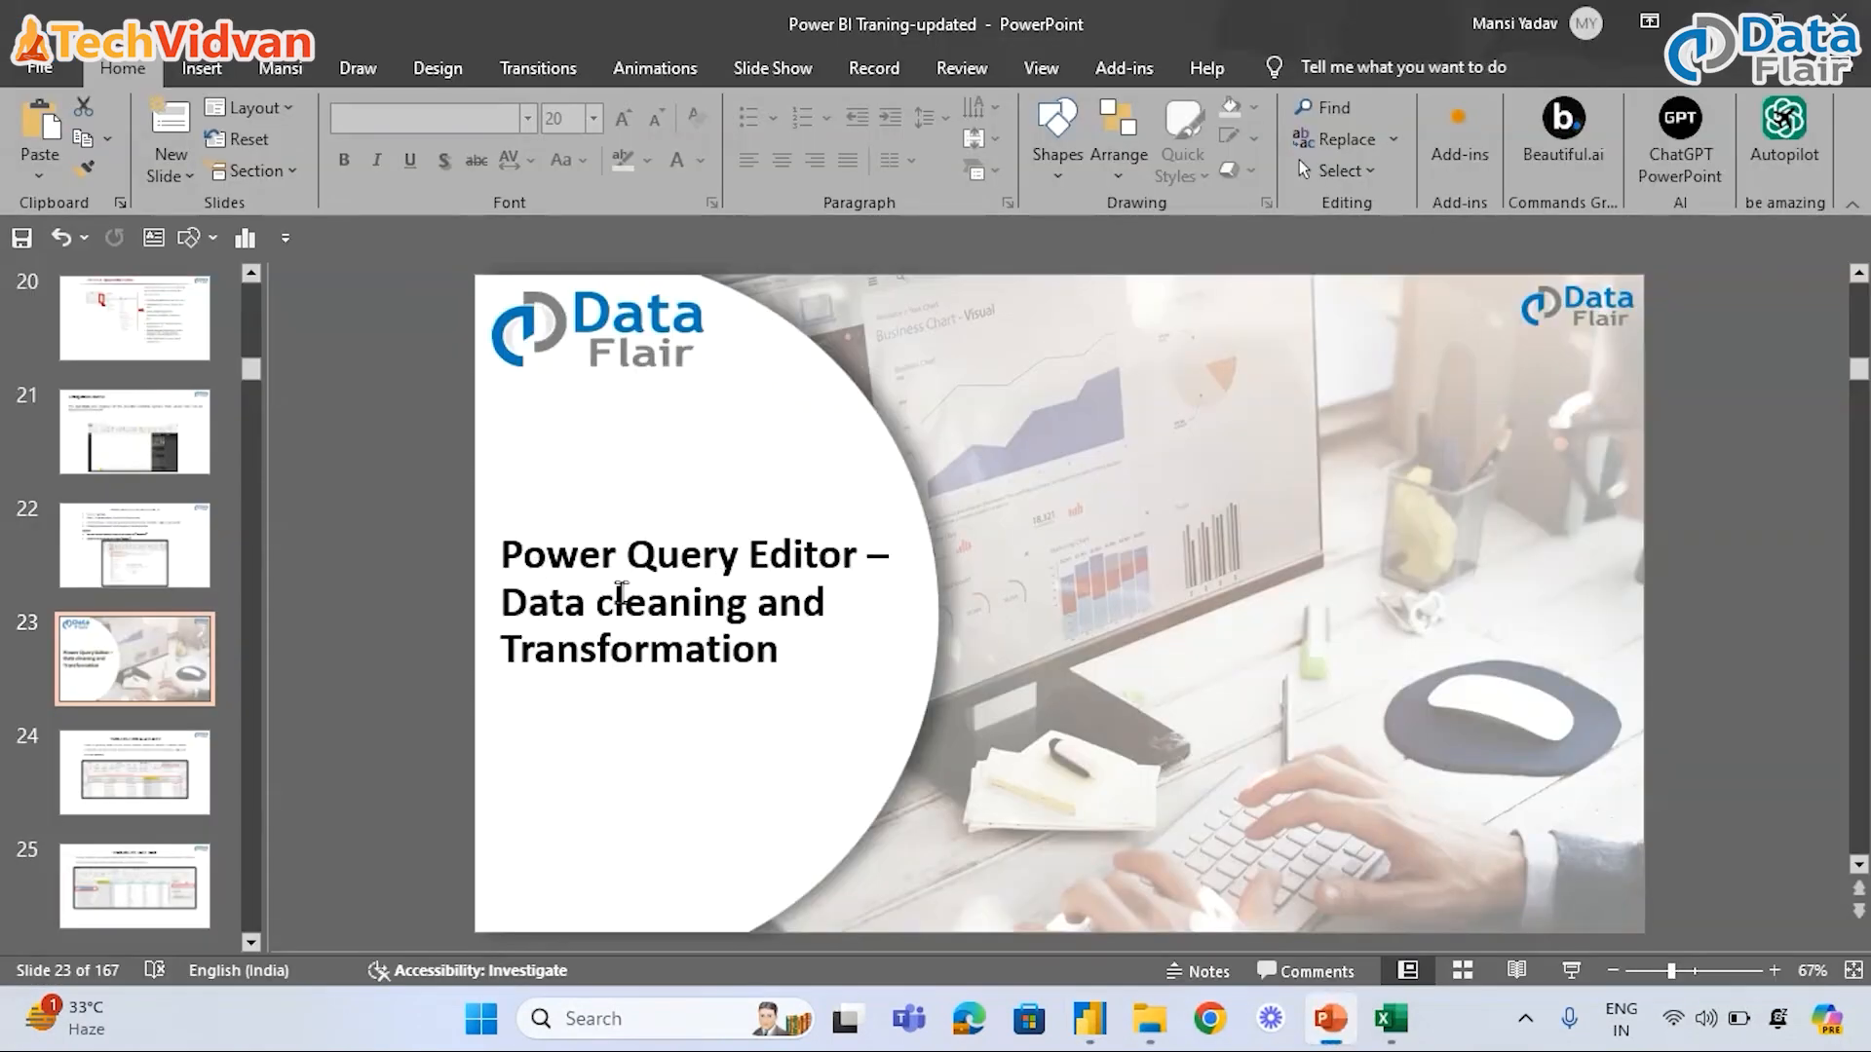
left_click(1571, 973)
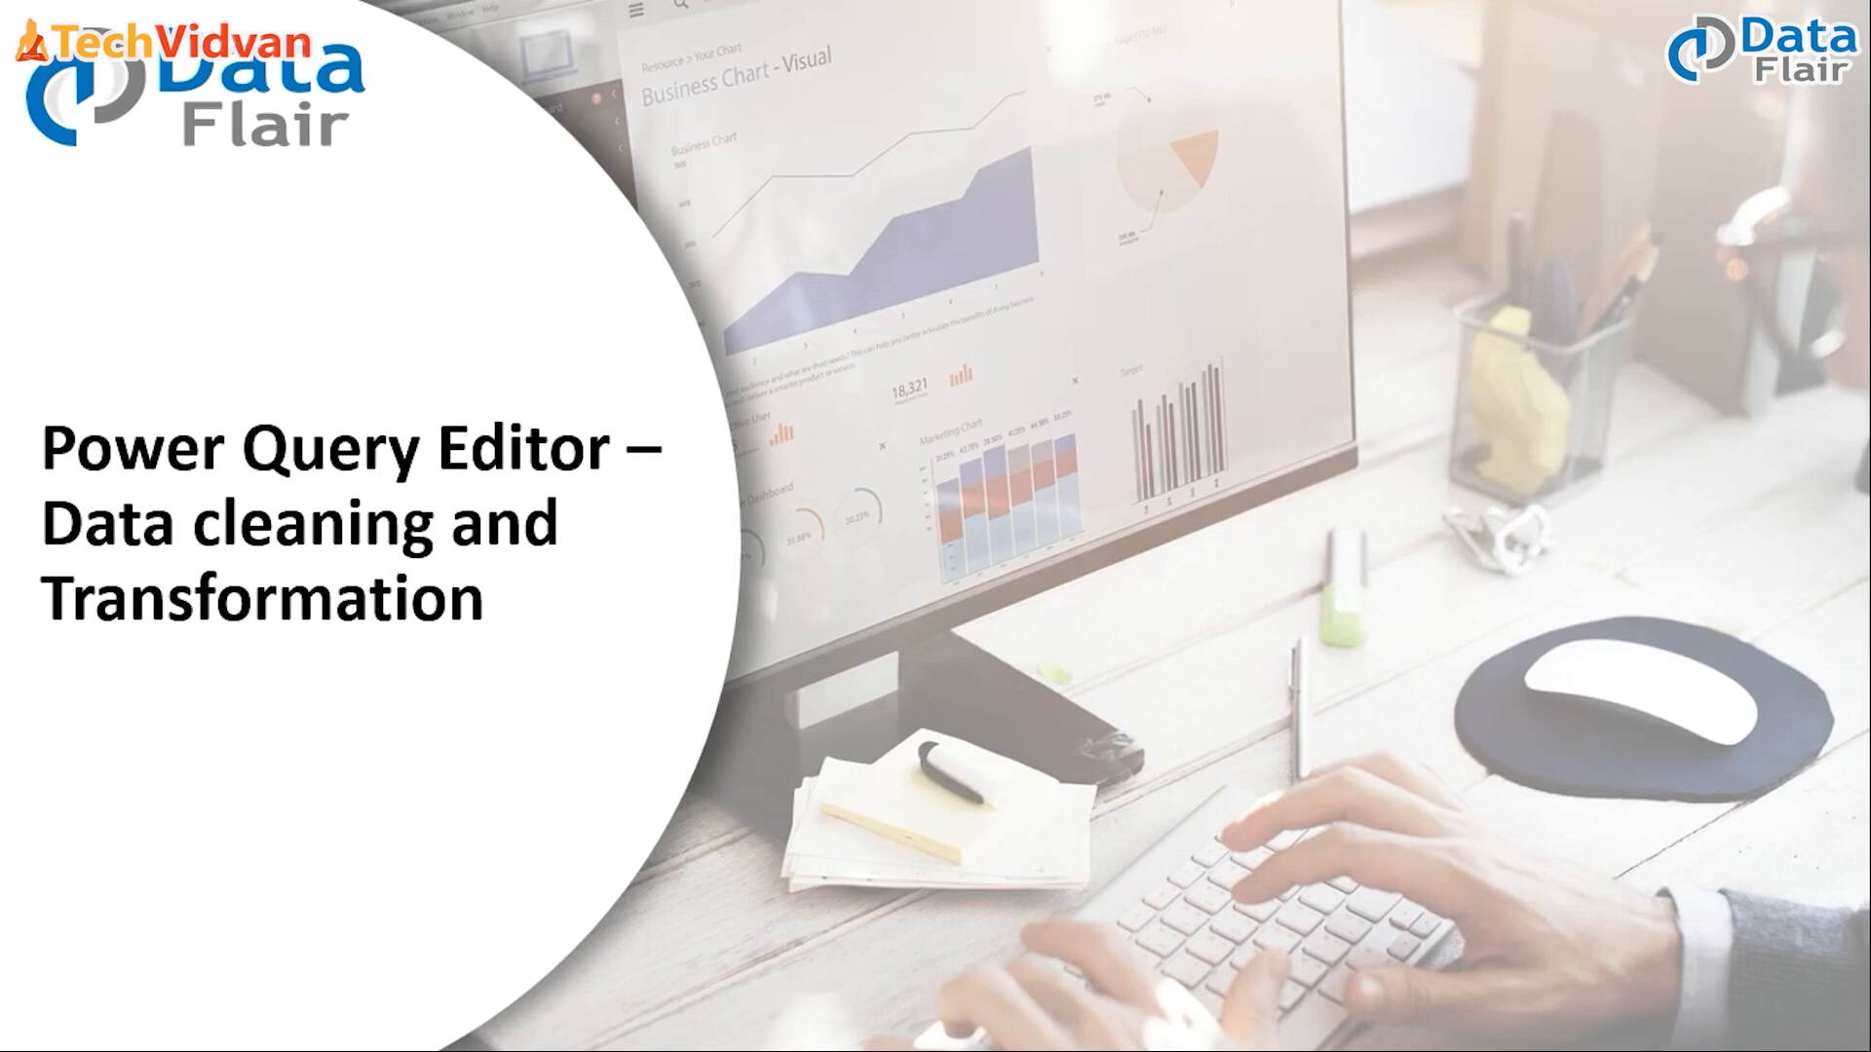
key("Right")
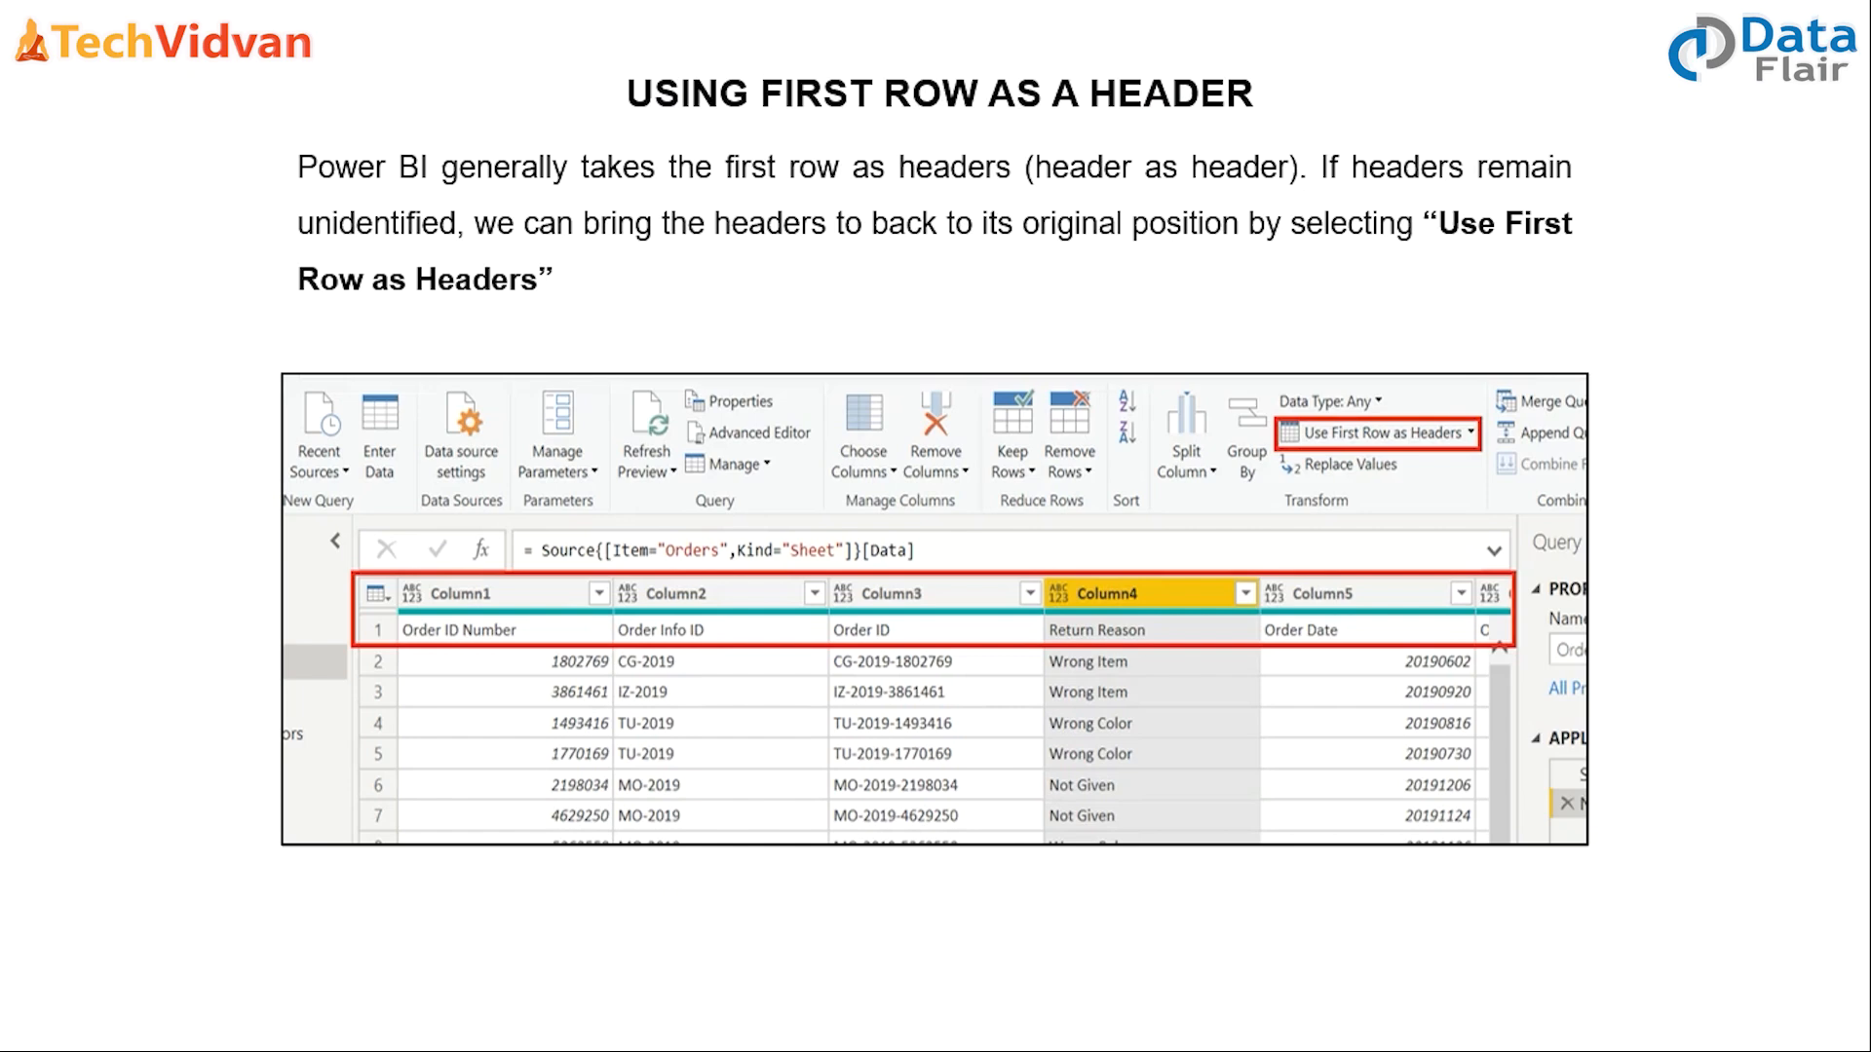
key("Right")
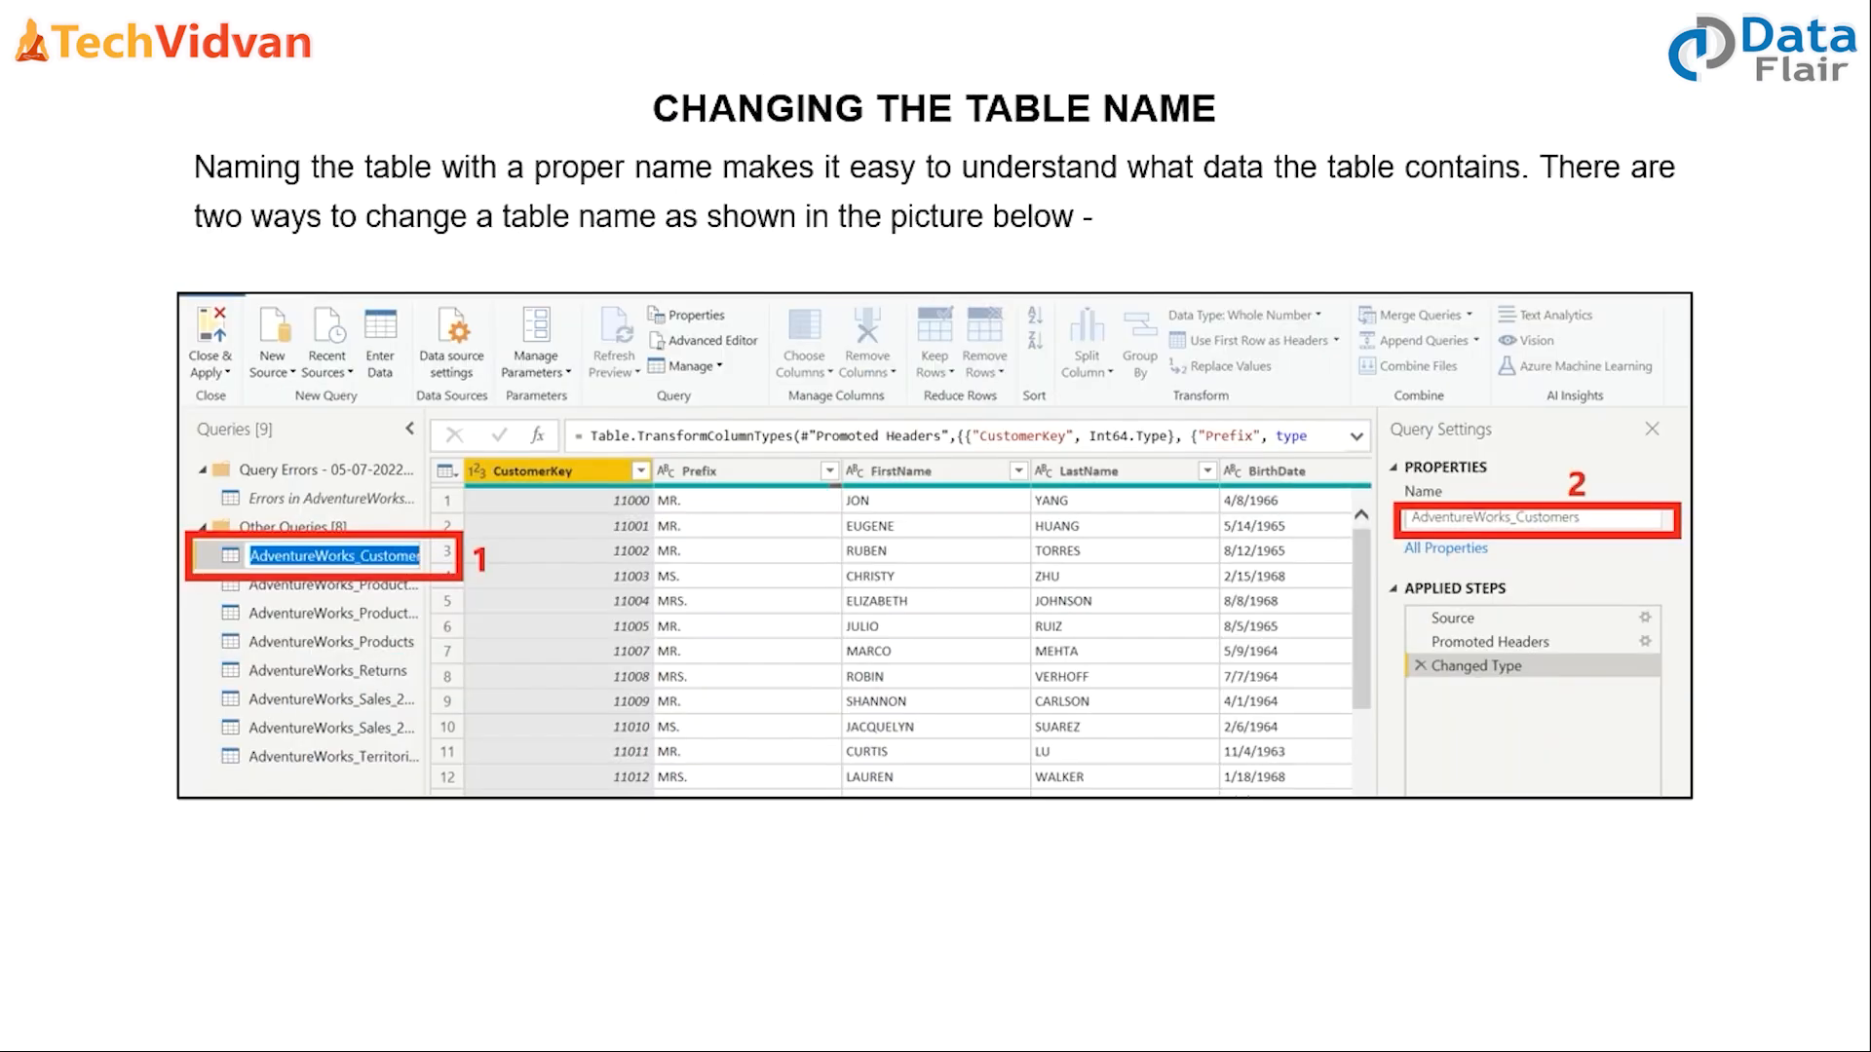
key("Right")
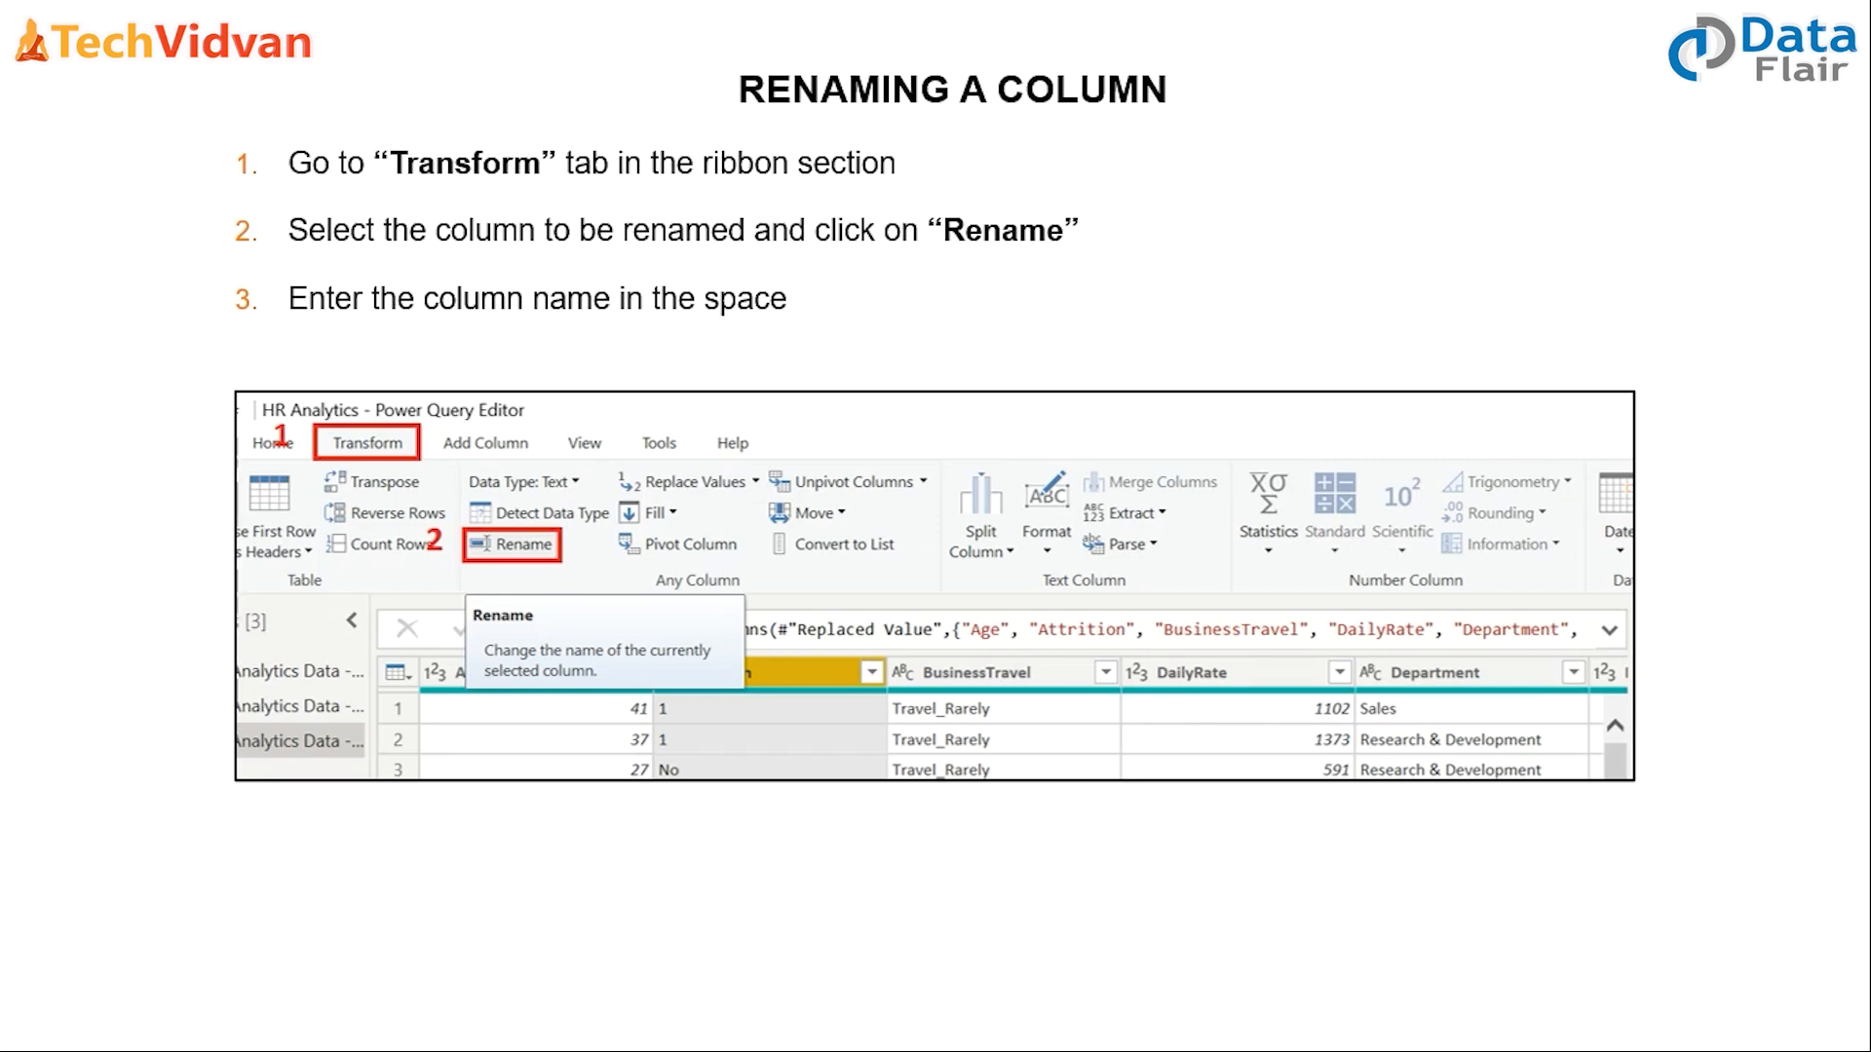
key("Escape")
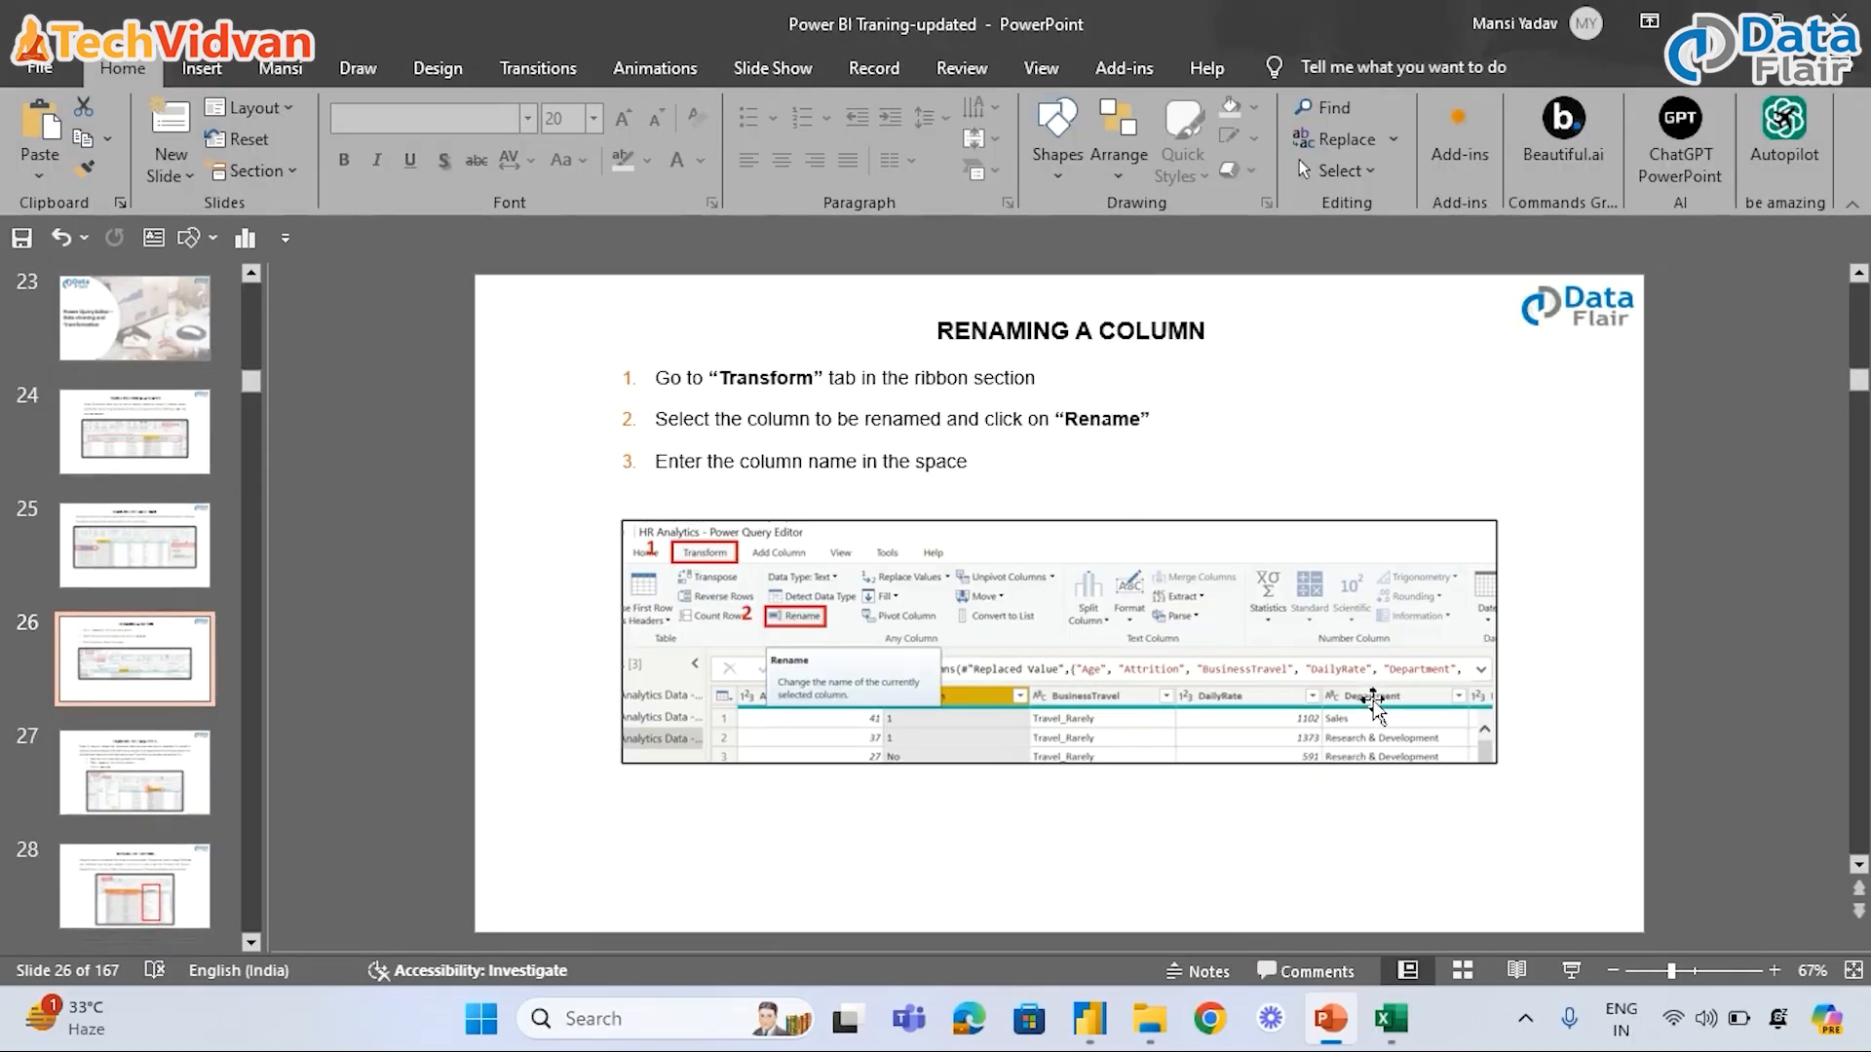
- Switch back to the Power Query Editor and rename the CustomerTable query to Customer
mouse_move(1089, 1018)
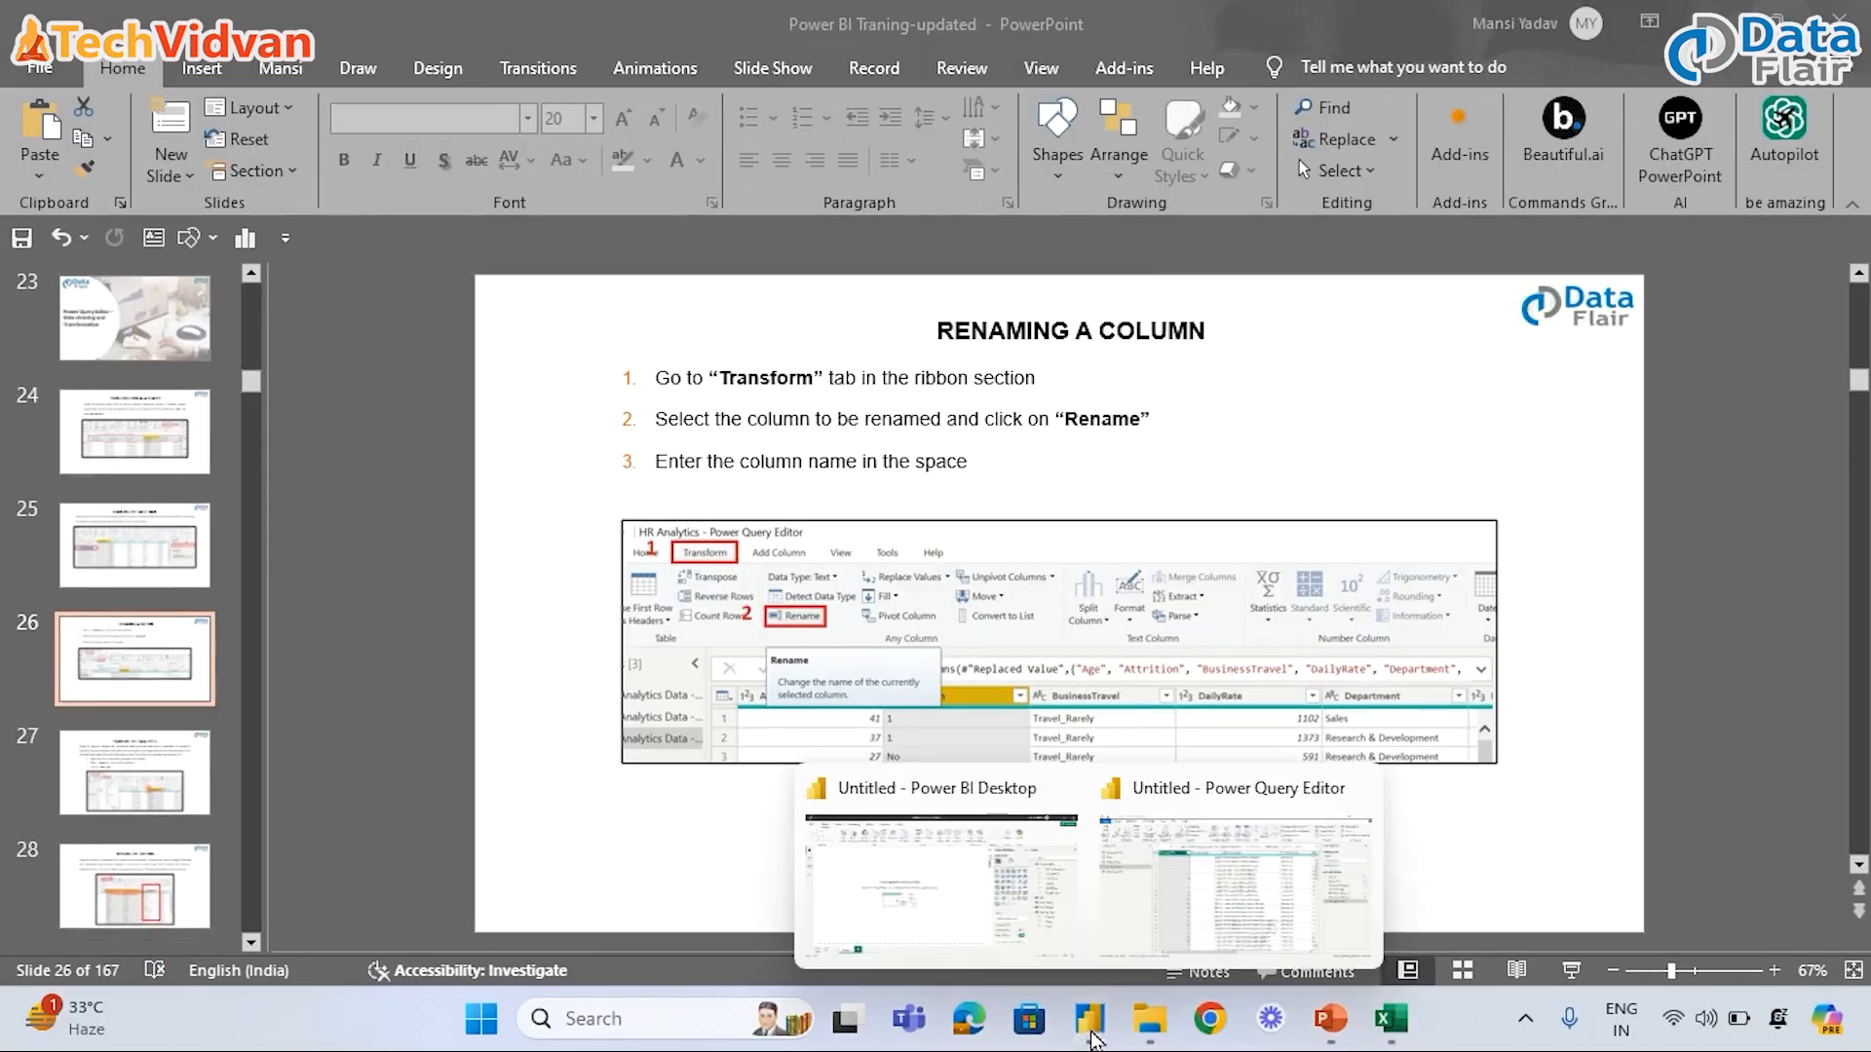
left_click(1202, 884)
left_click(138, 263)
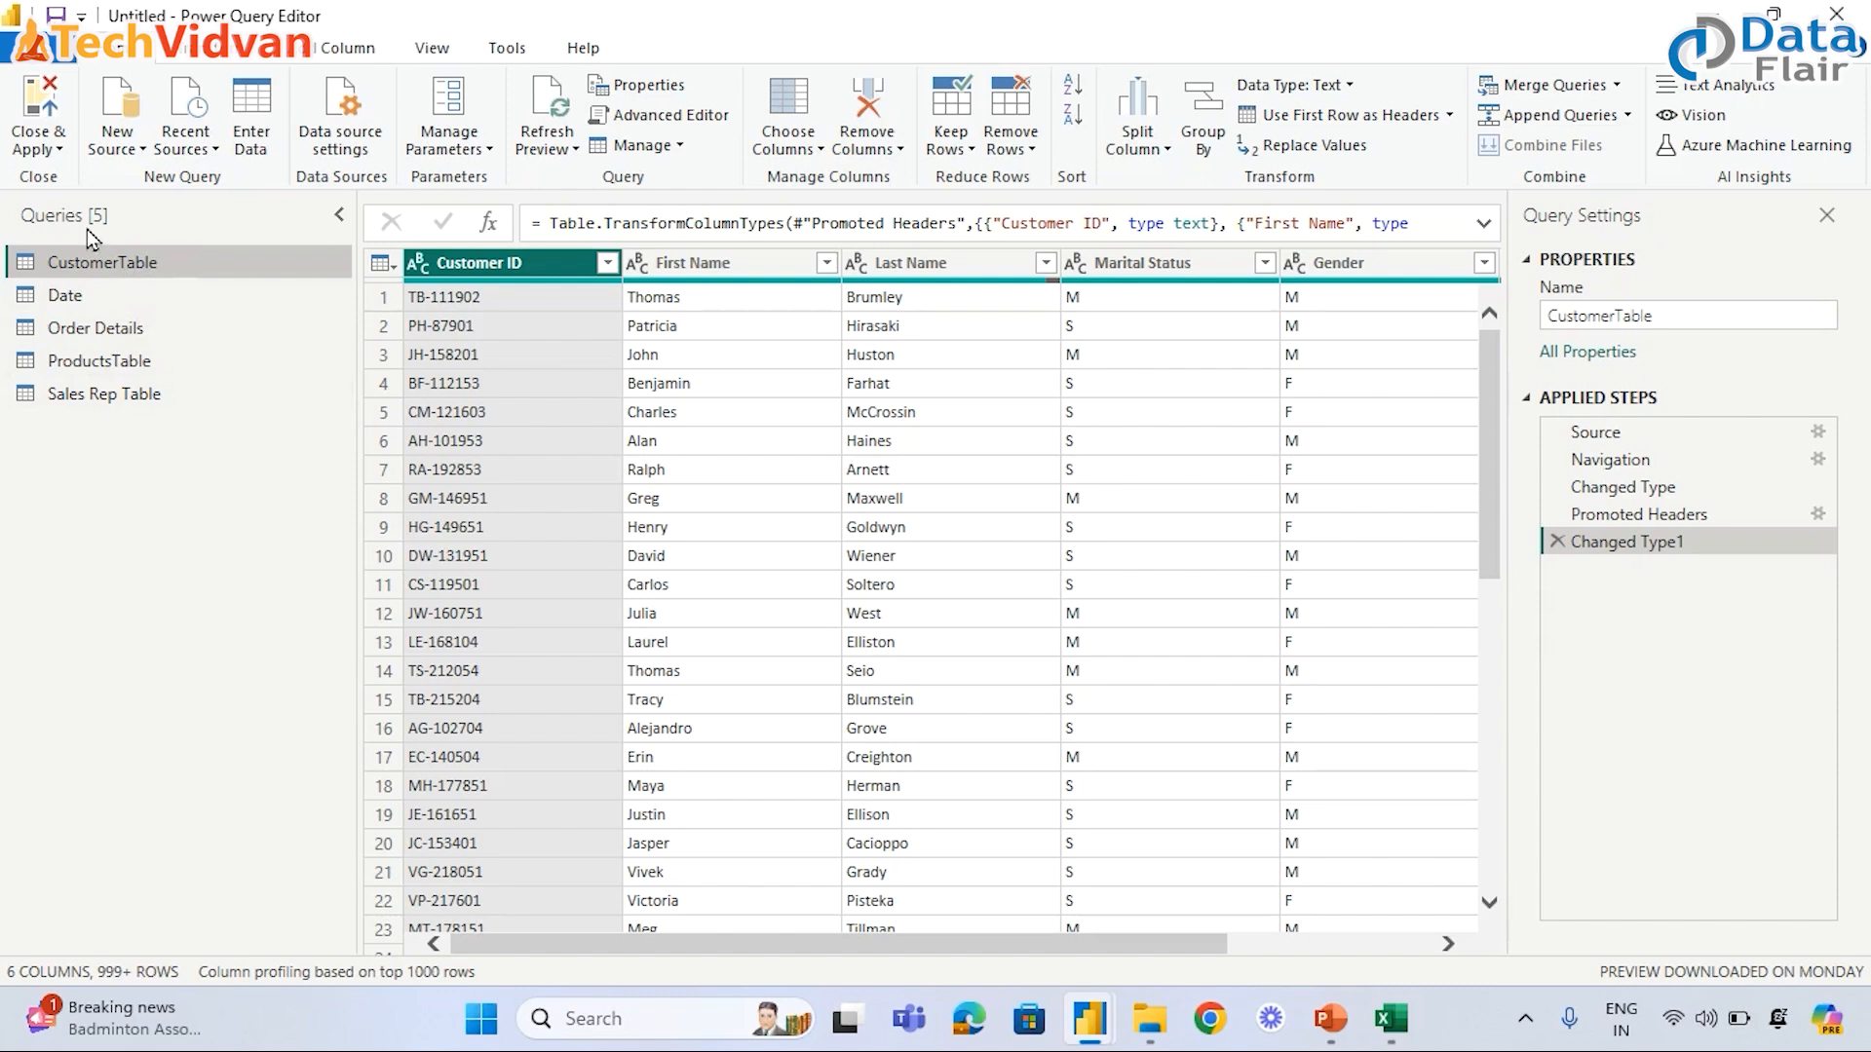
double_click(127, 267)
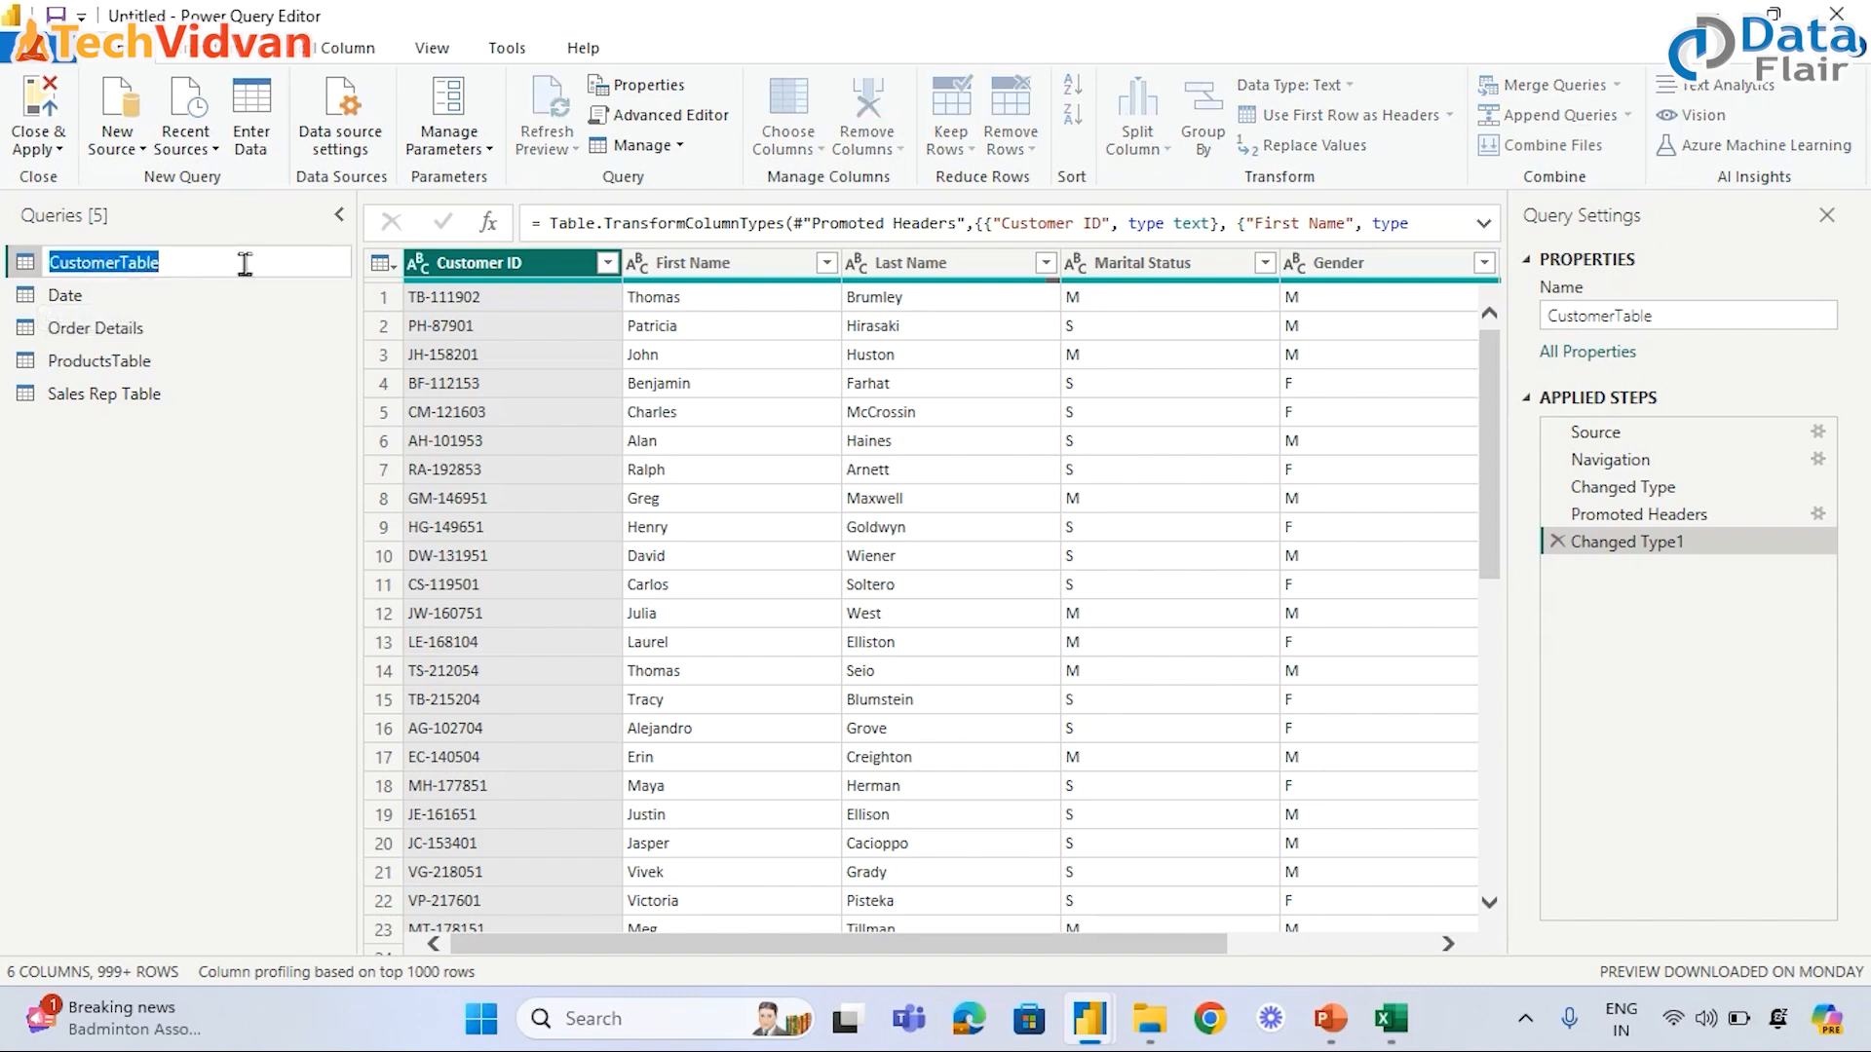
left_click(1620, 313)
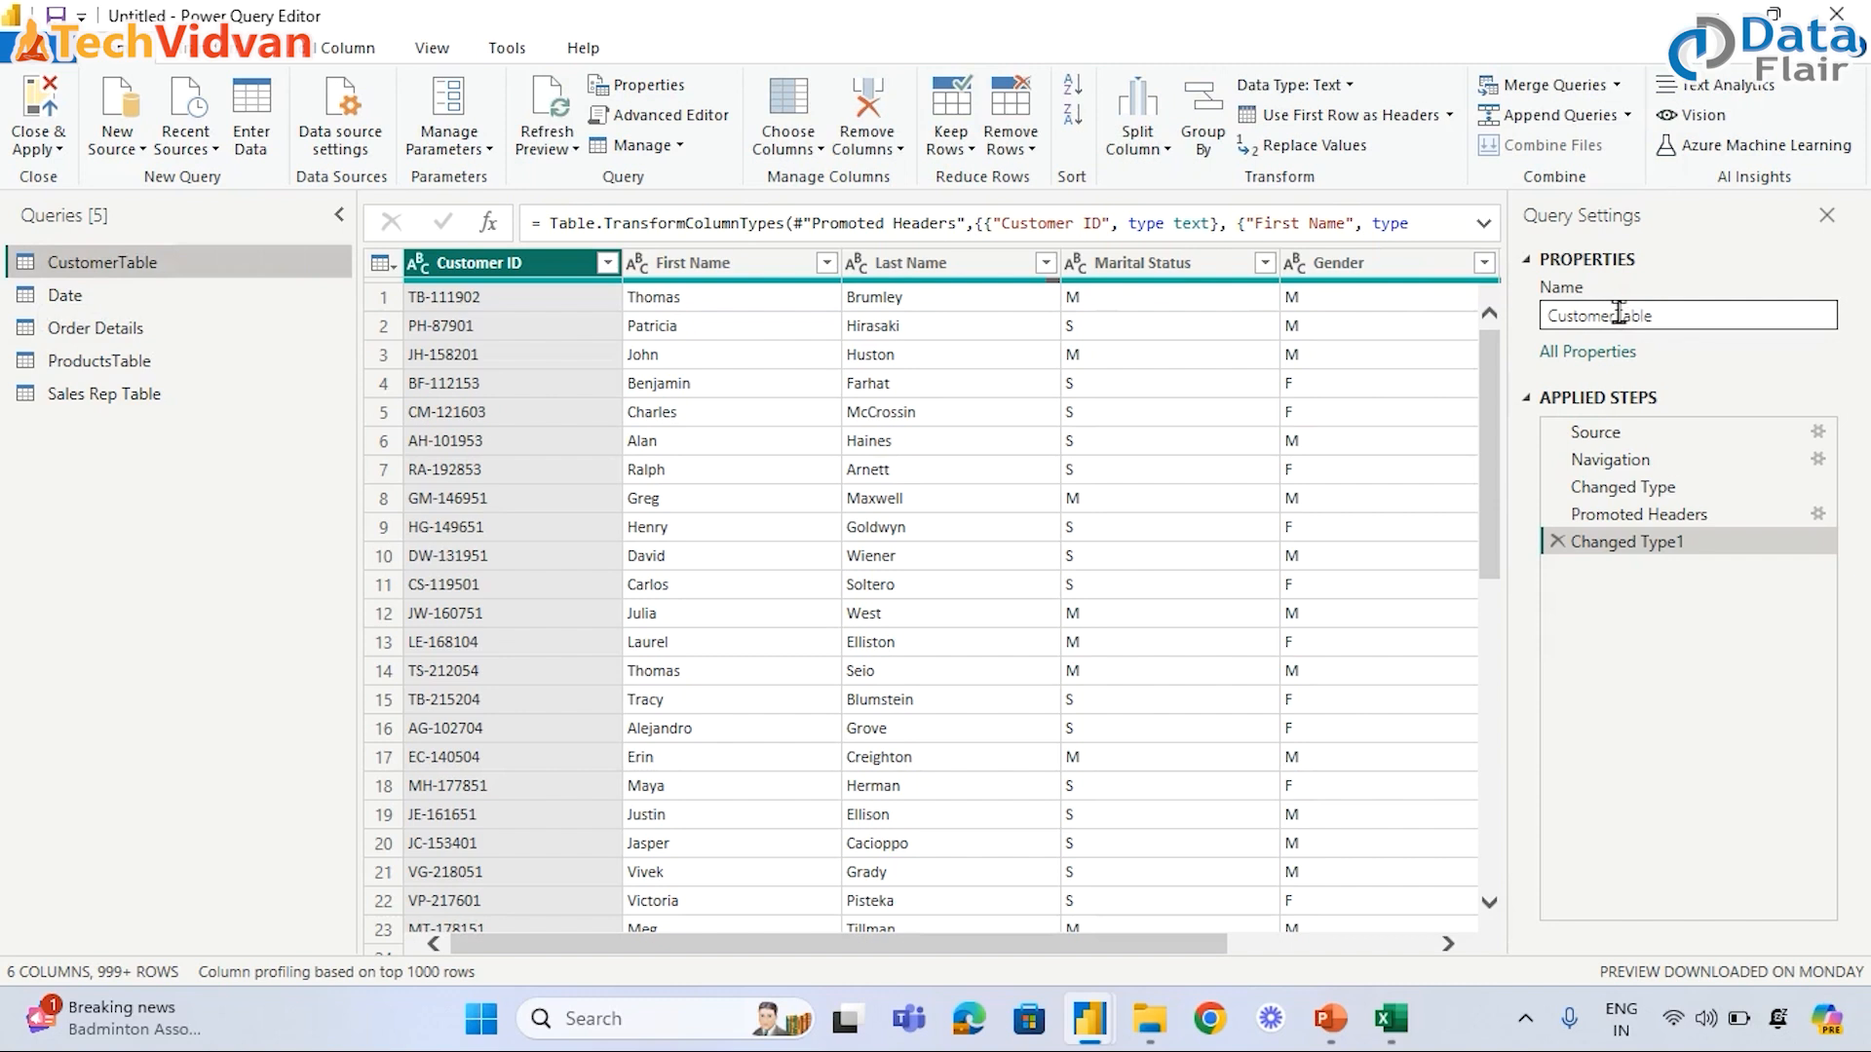
left_click_drag(1618, 312, 1742, 325)
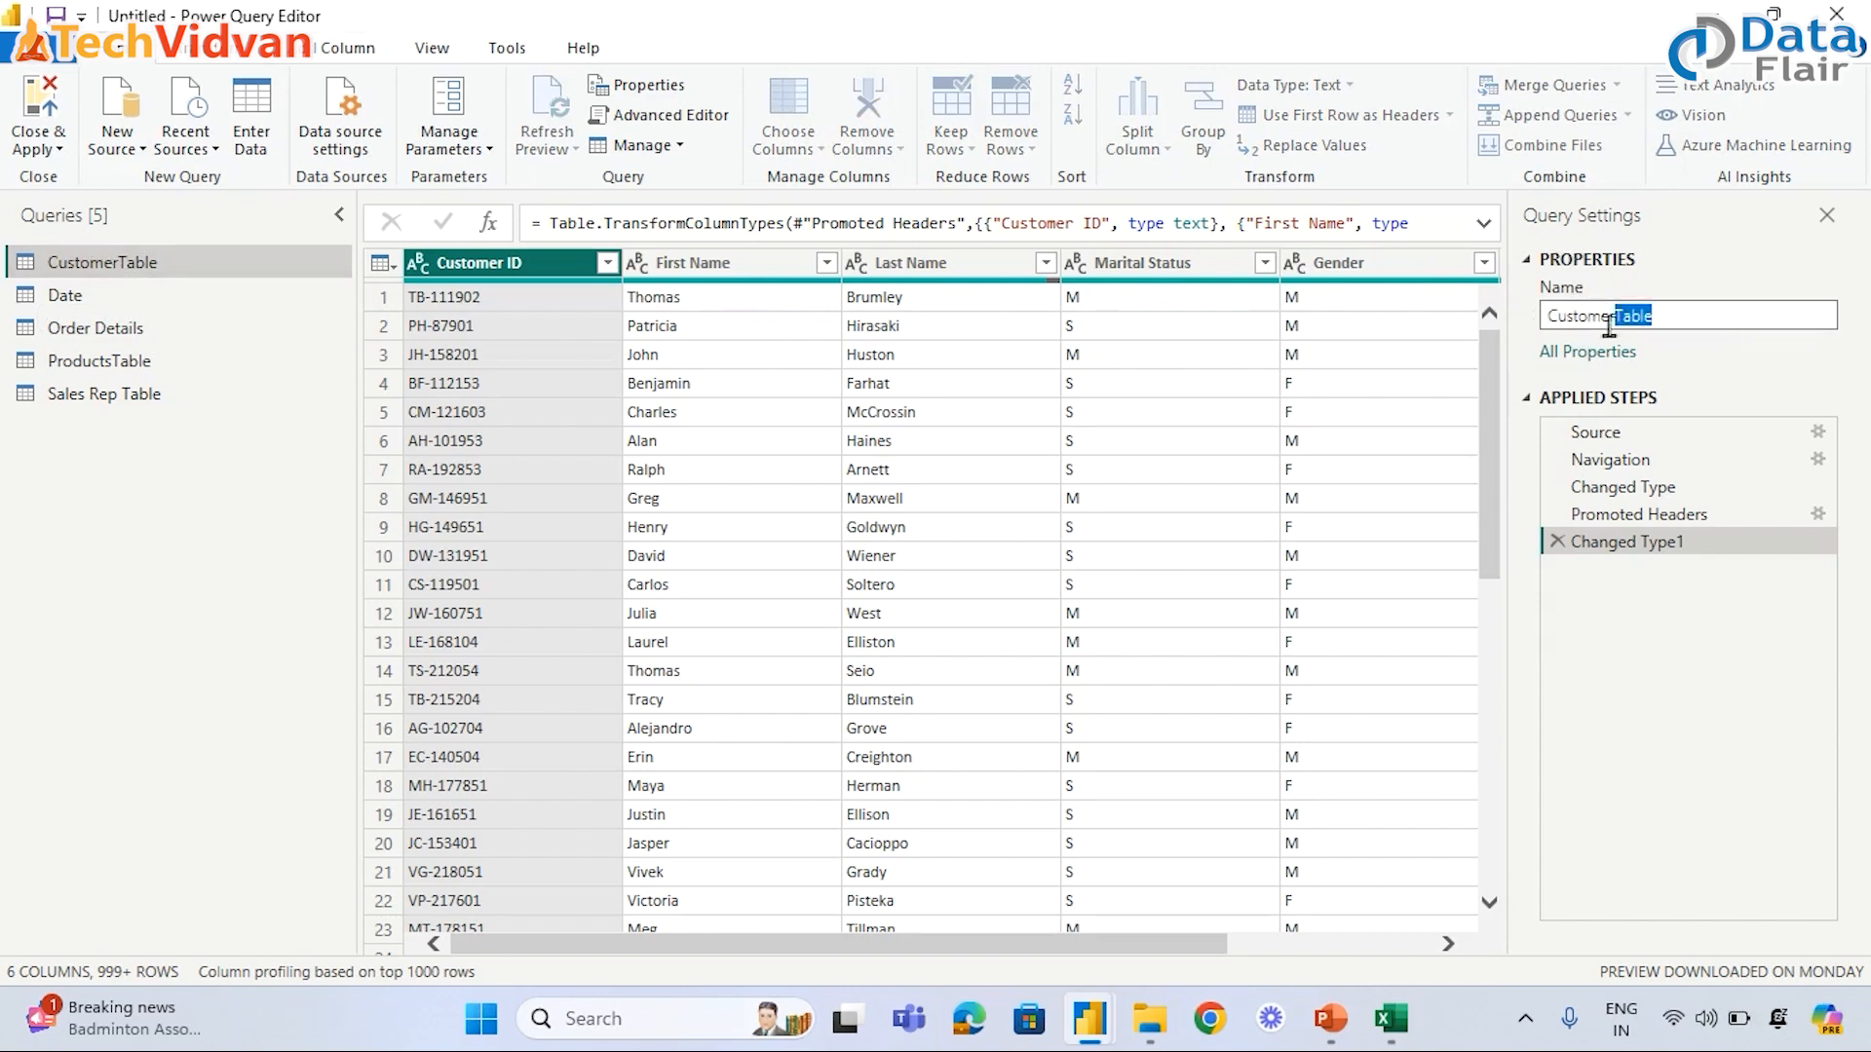
key("BackSpace")
key("Return")
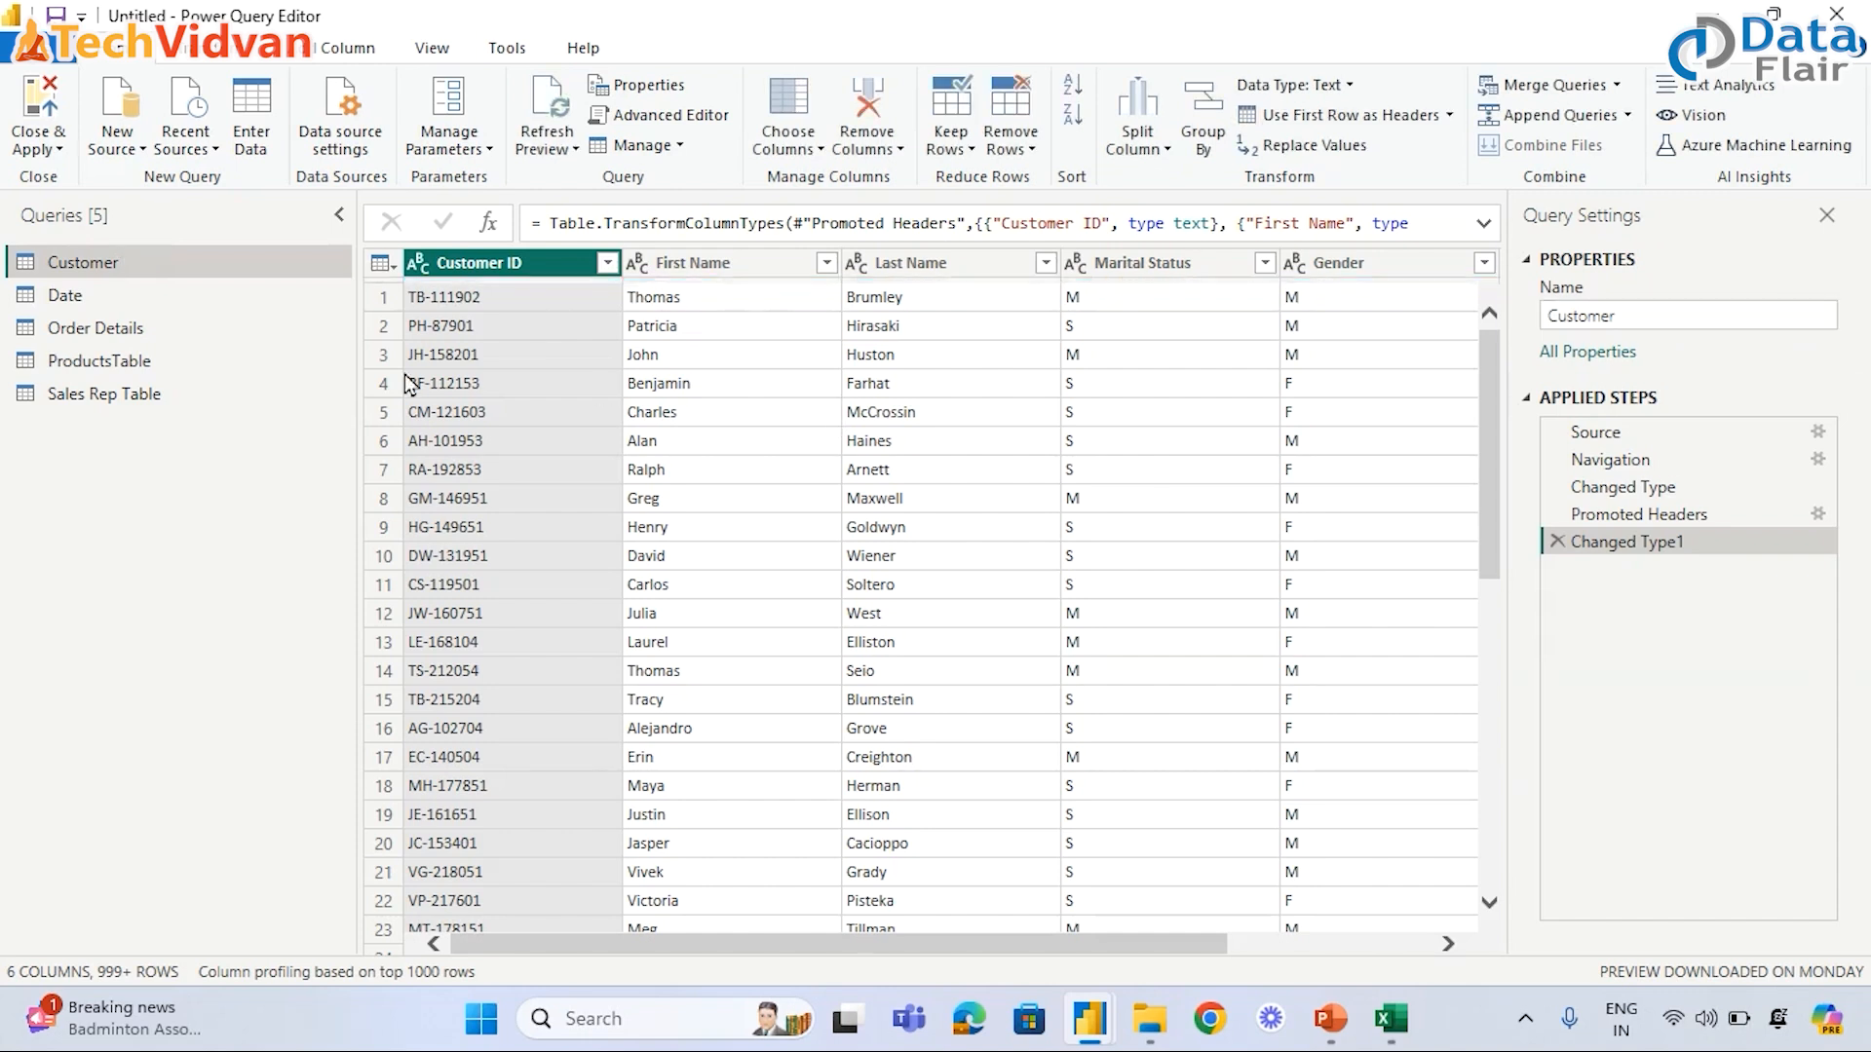
- Rename the Order Details query to Sales Details
left_click(111, 330)
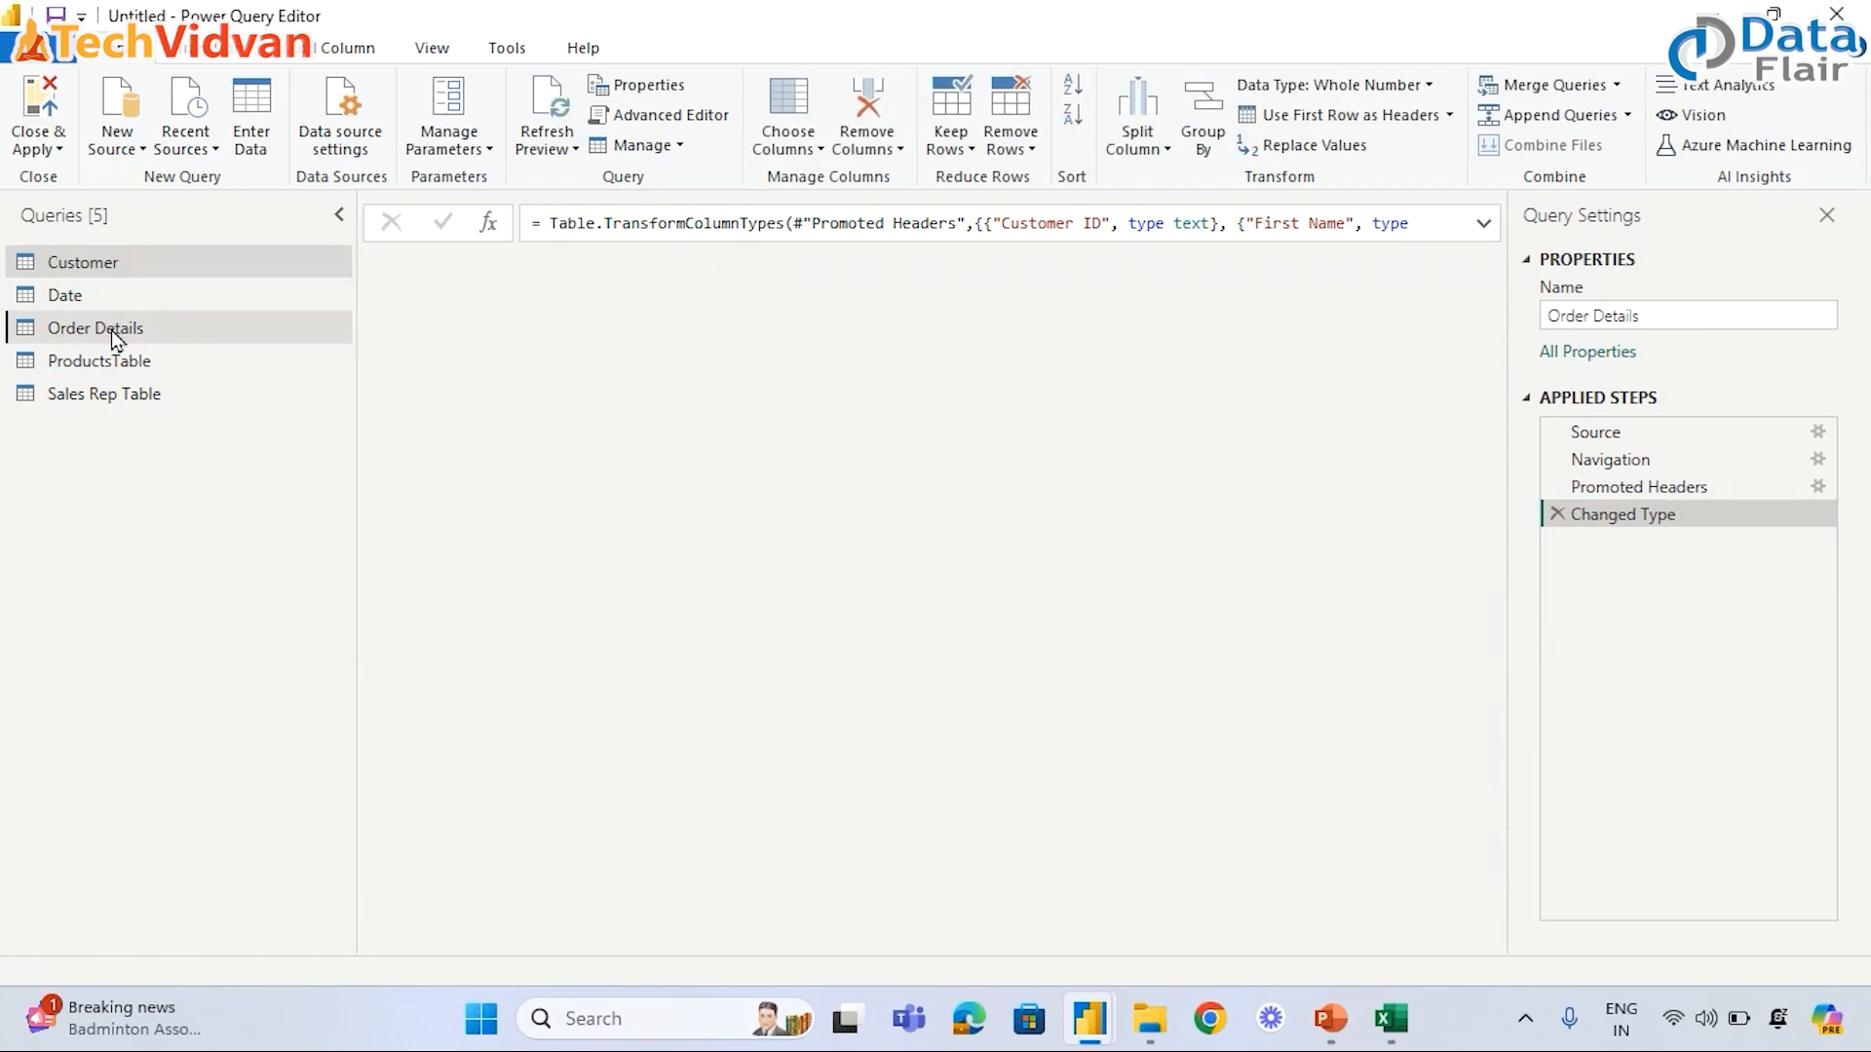
left_click_drag(1668, 315, 1476, 321)
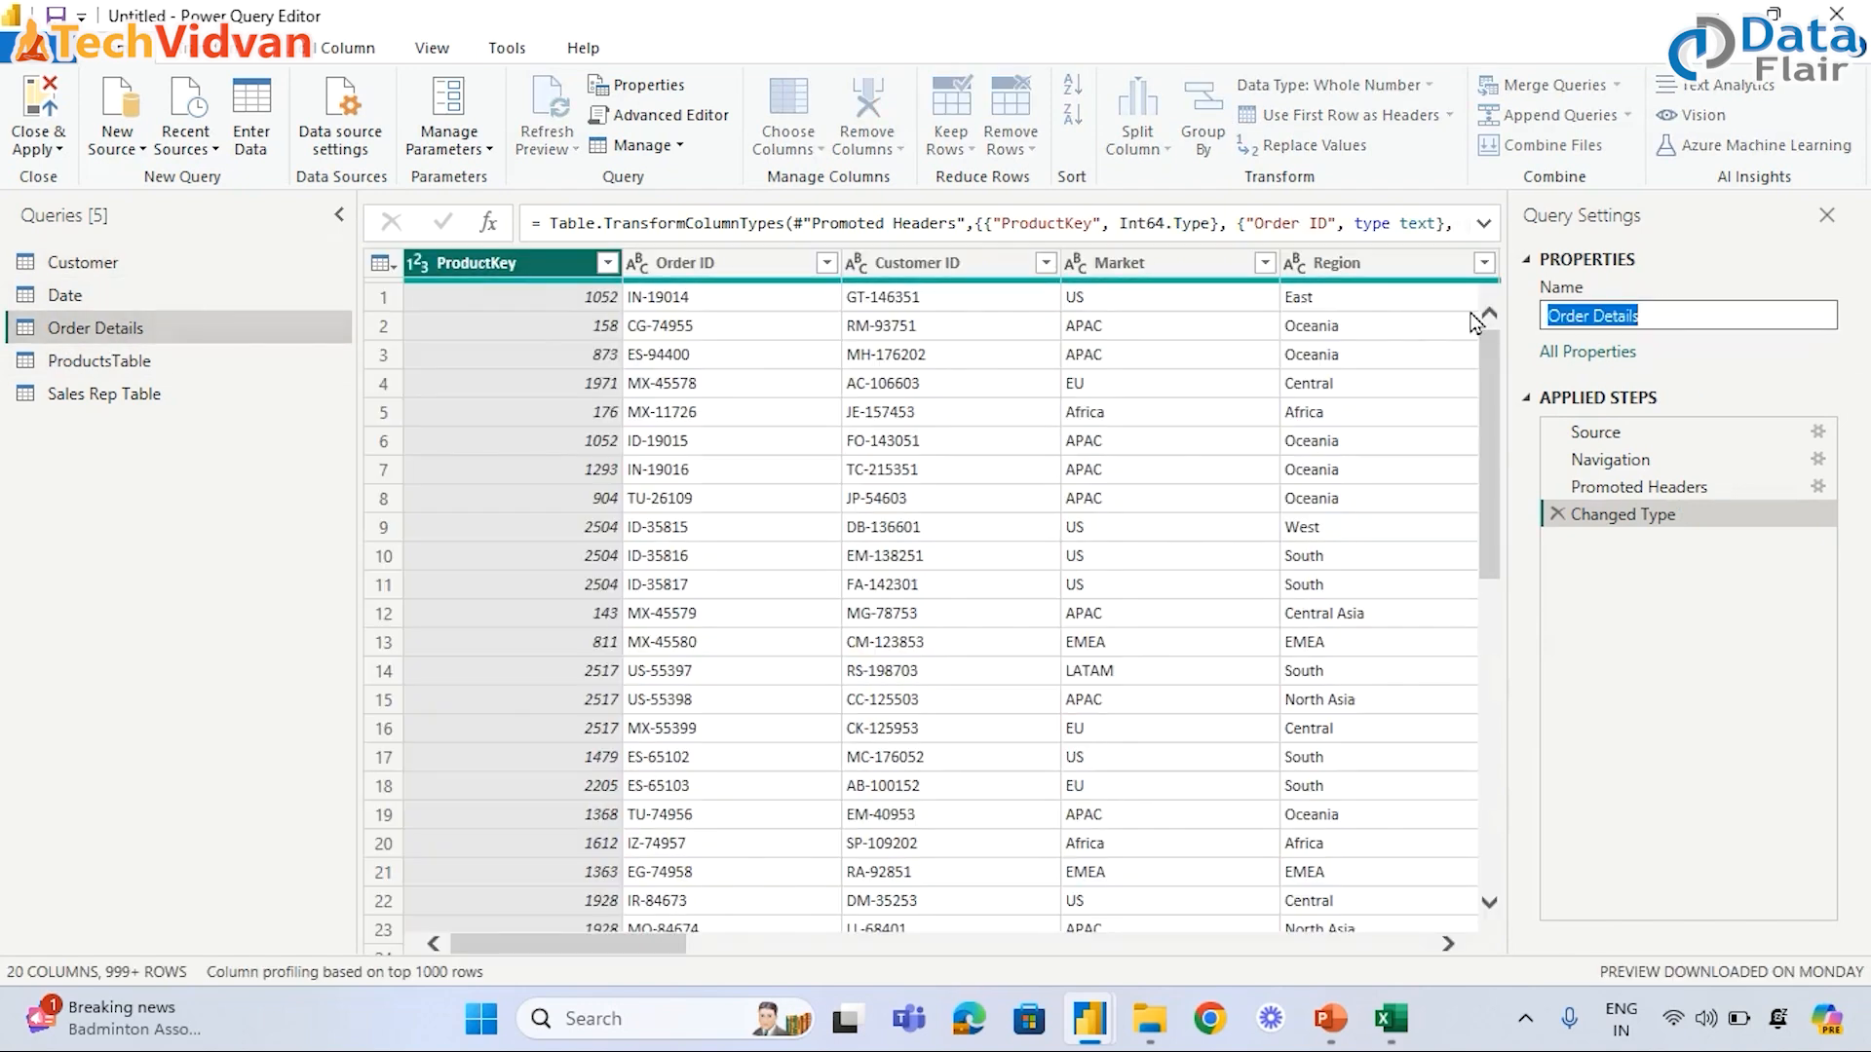
type("Sales")
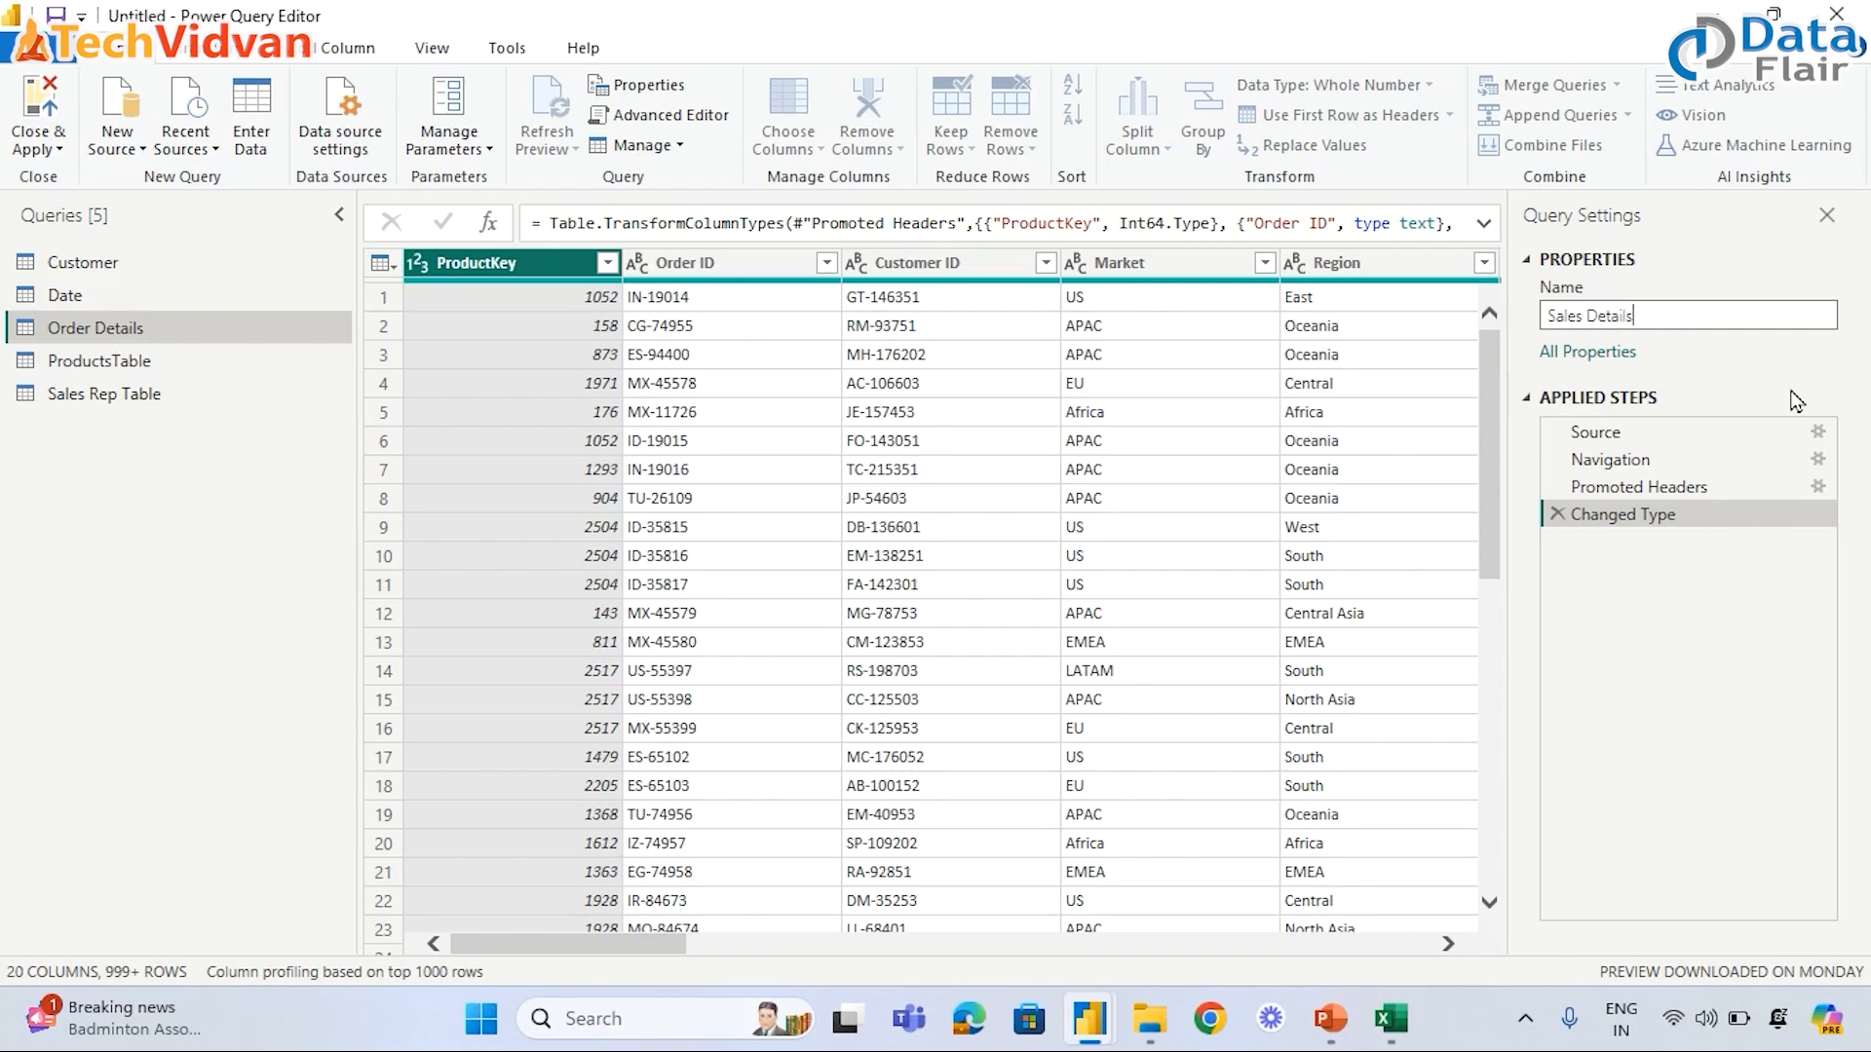
type(" Details")
key("Return")
- Rename the ProductsTable query to Products
left_click(148, 366)
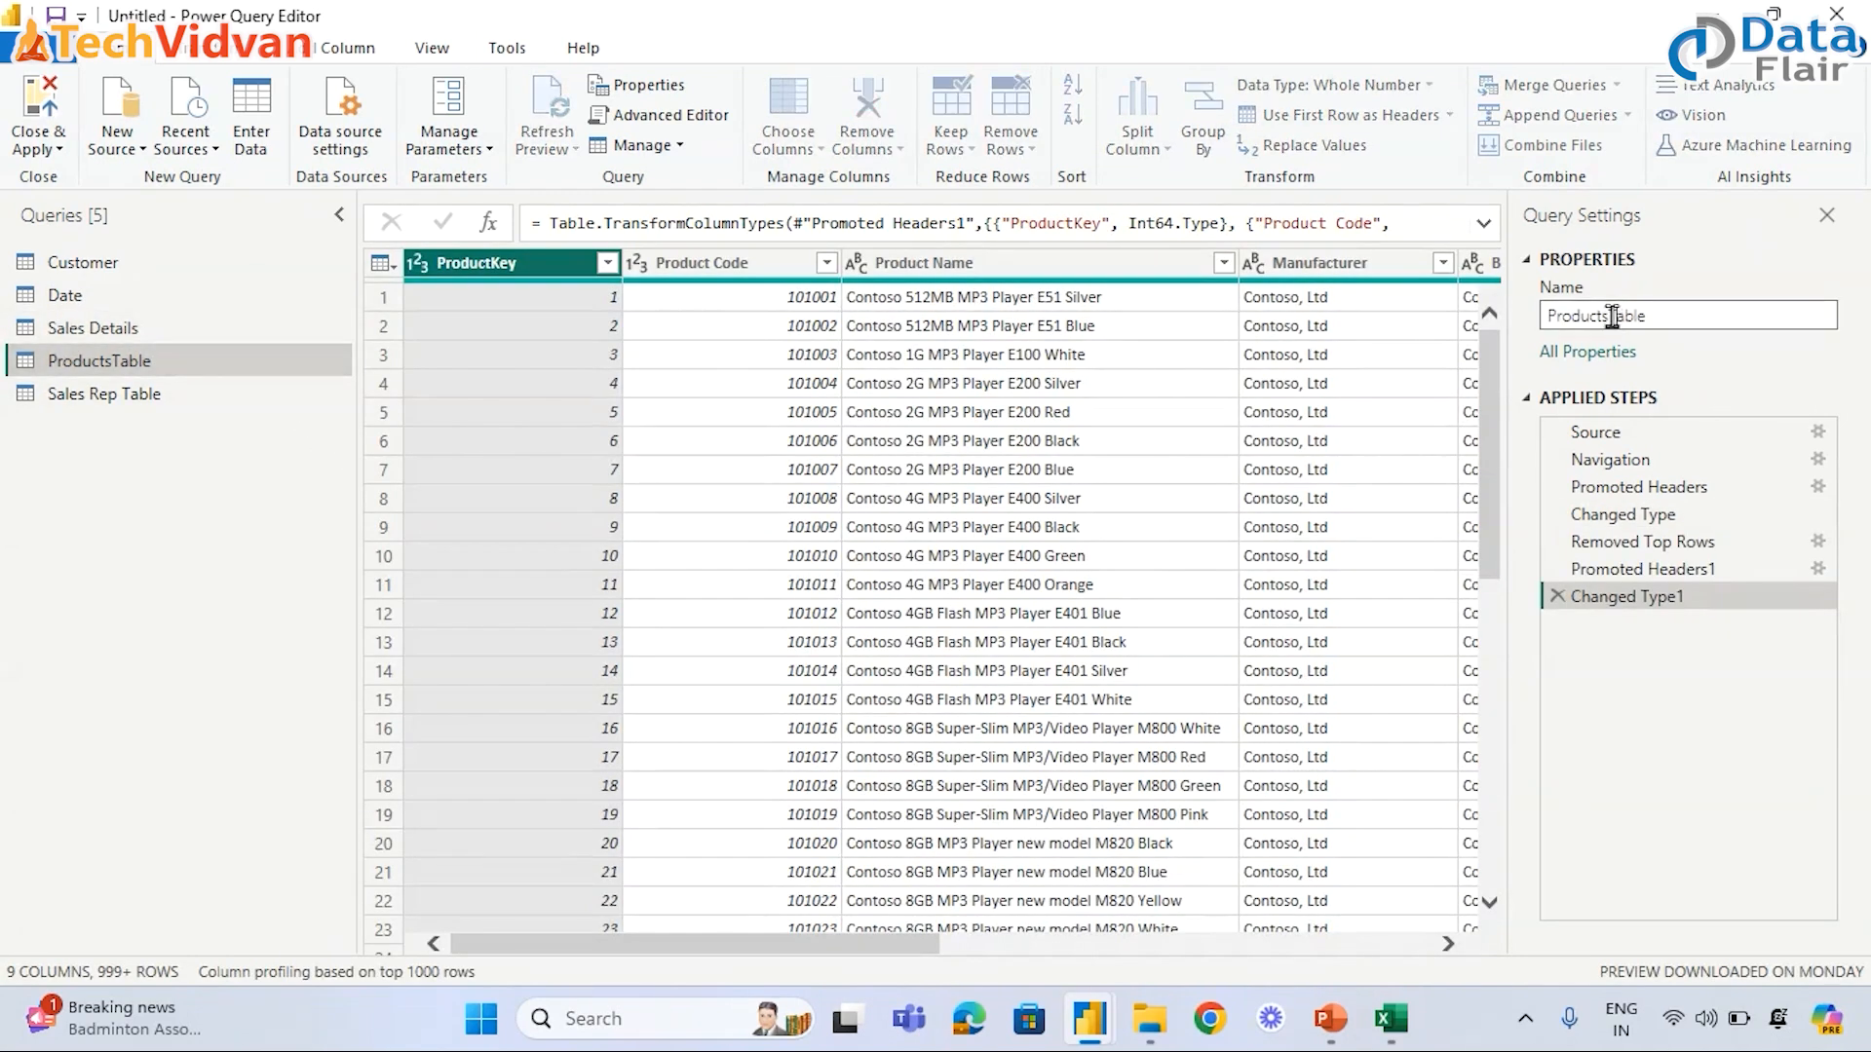
left_click_drag(1607, 315, 1658, 319)
key("BackSpace")
key("Return")
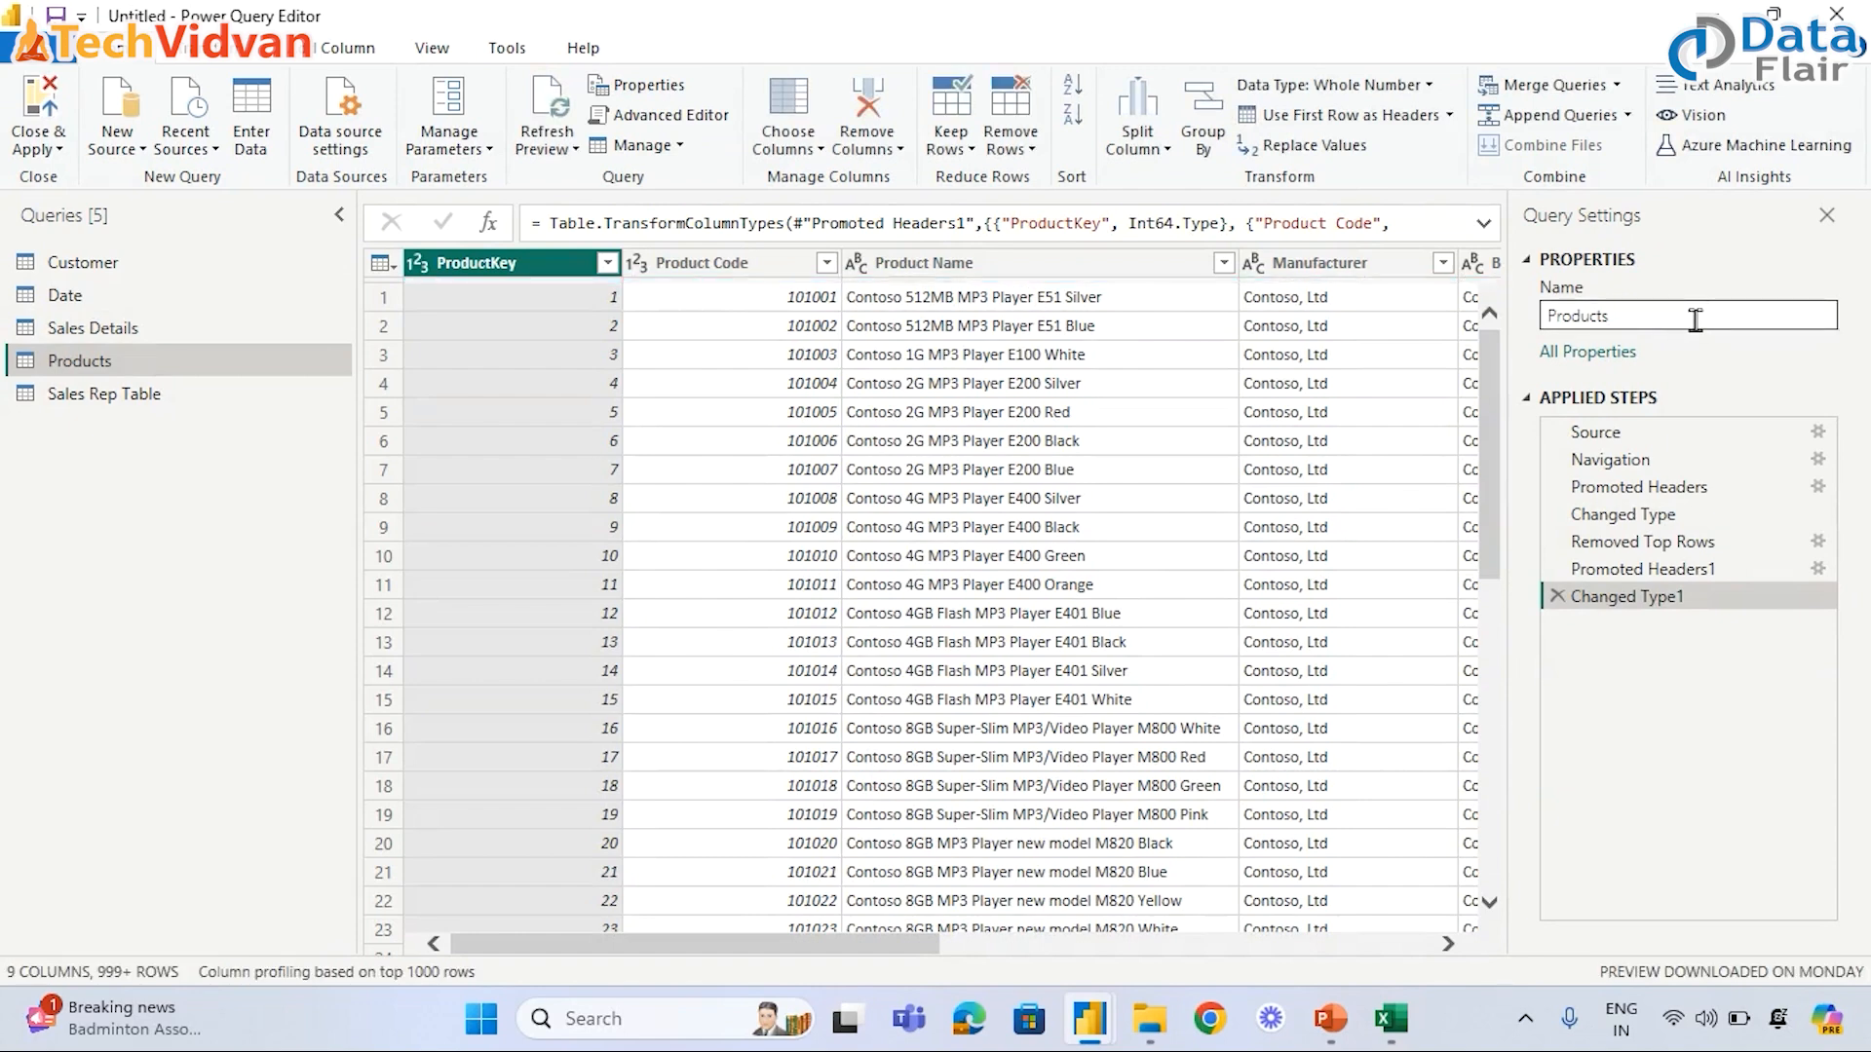
- Rename the Sales Rep Table query to Sales Rep
left_click(117, 393)
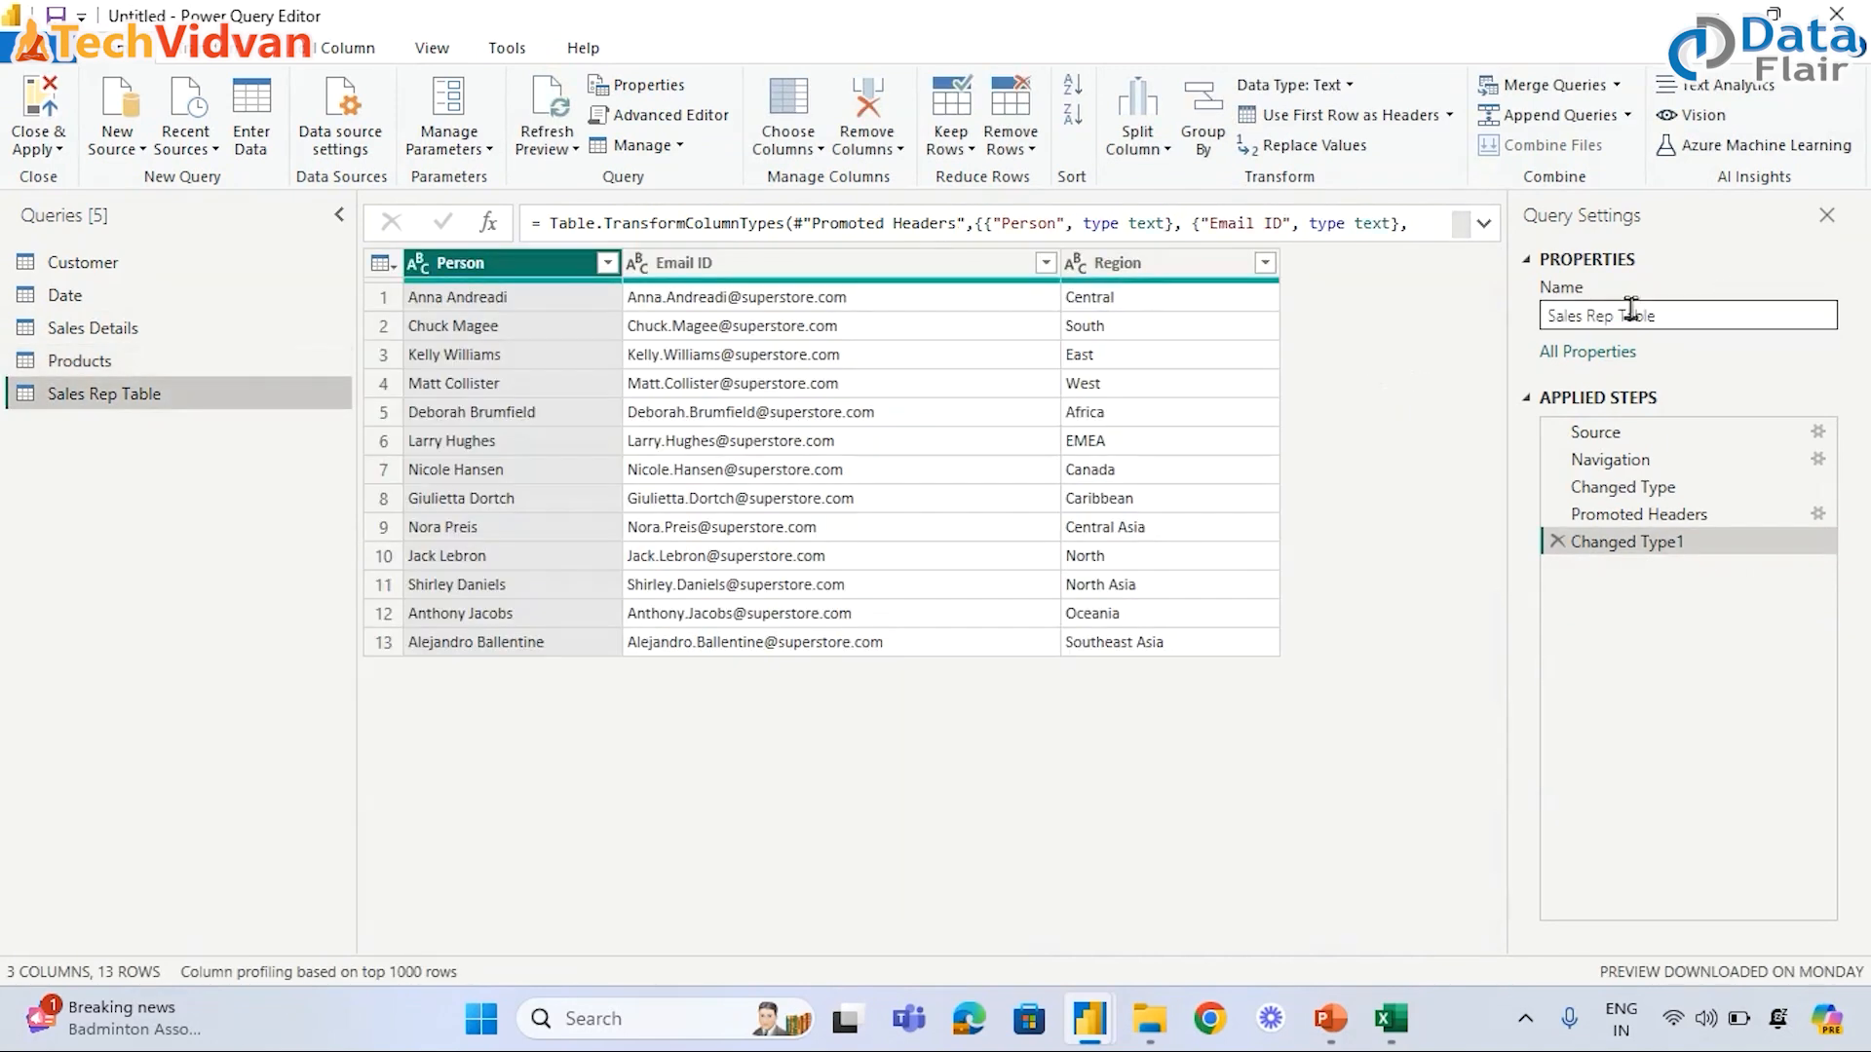
left_click_drag(1617, 316, 1869, 337)
key("BackSpace")
key("Return")
- Rename the Quantity column of Sales Details to Unit Sold, and remove that rename from the query's applied steps
left_click(108, 271)
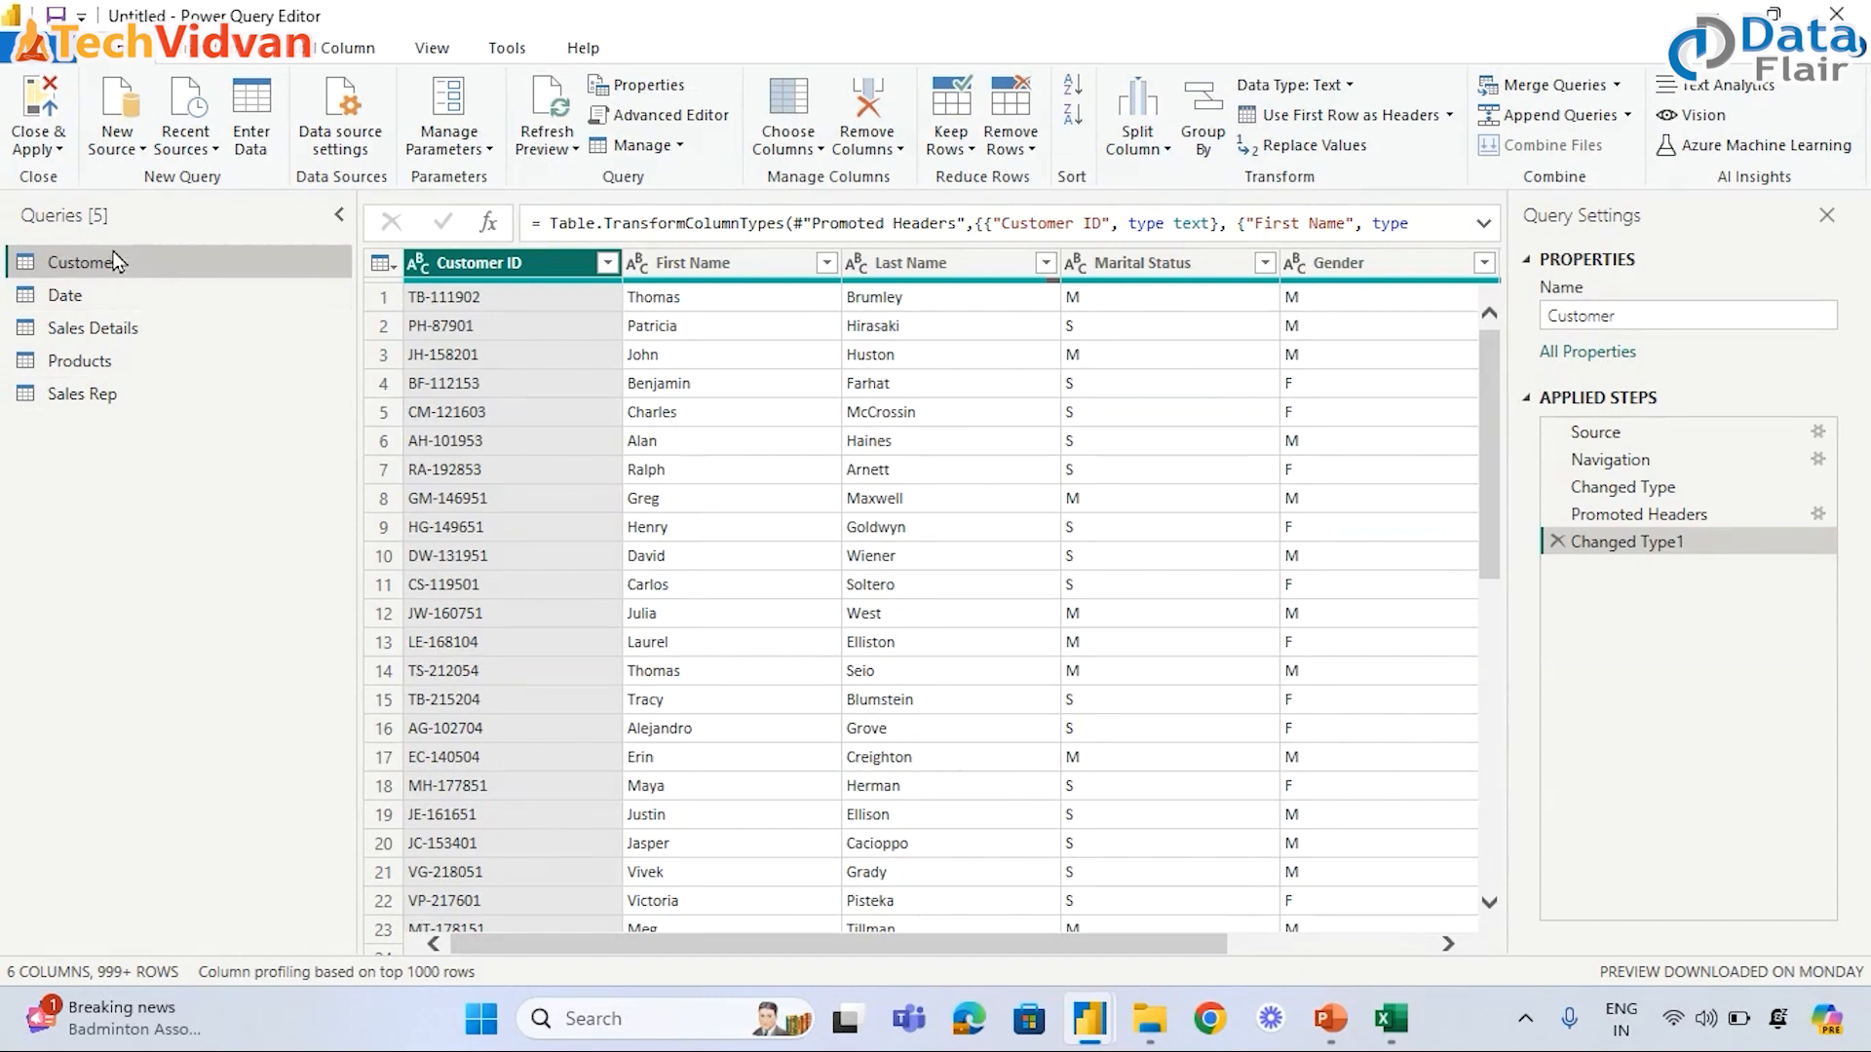
left_click(110, 334)
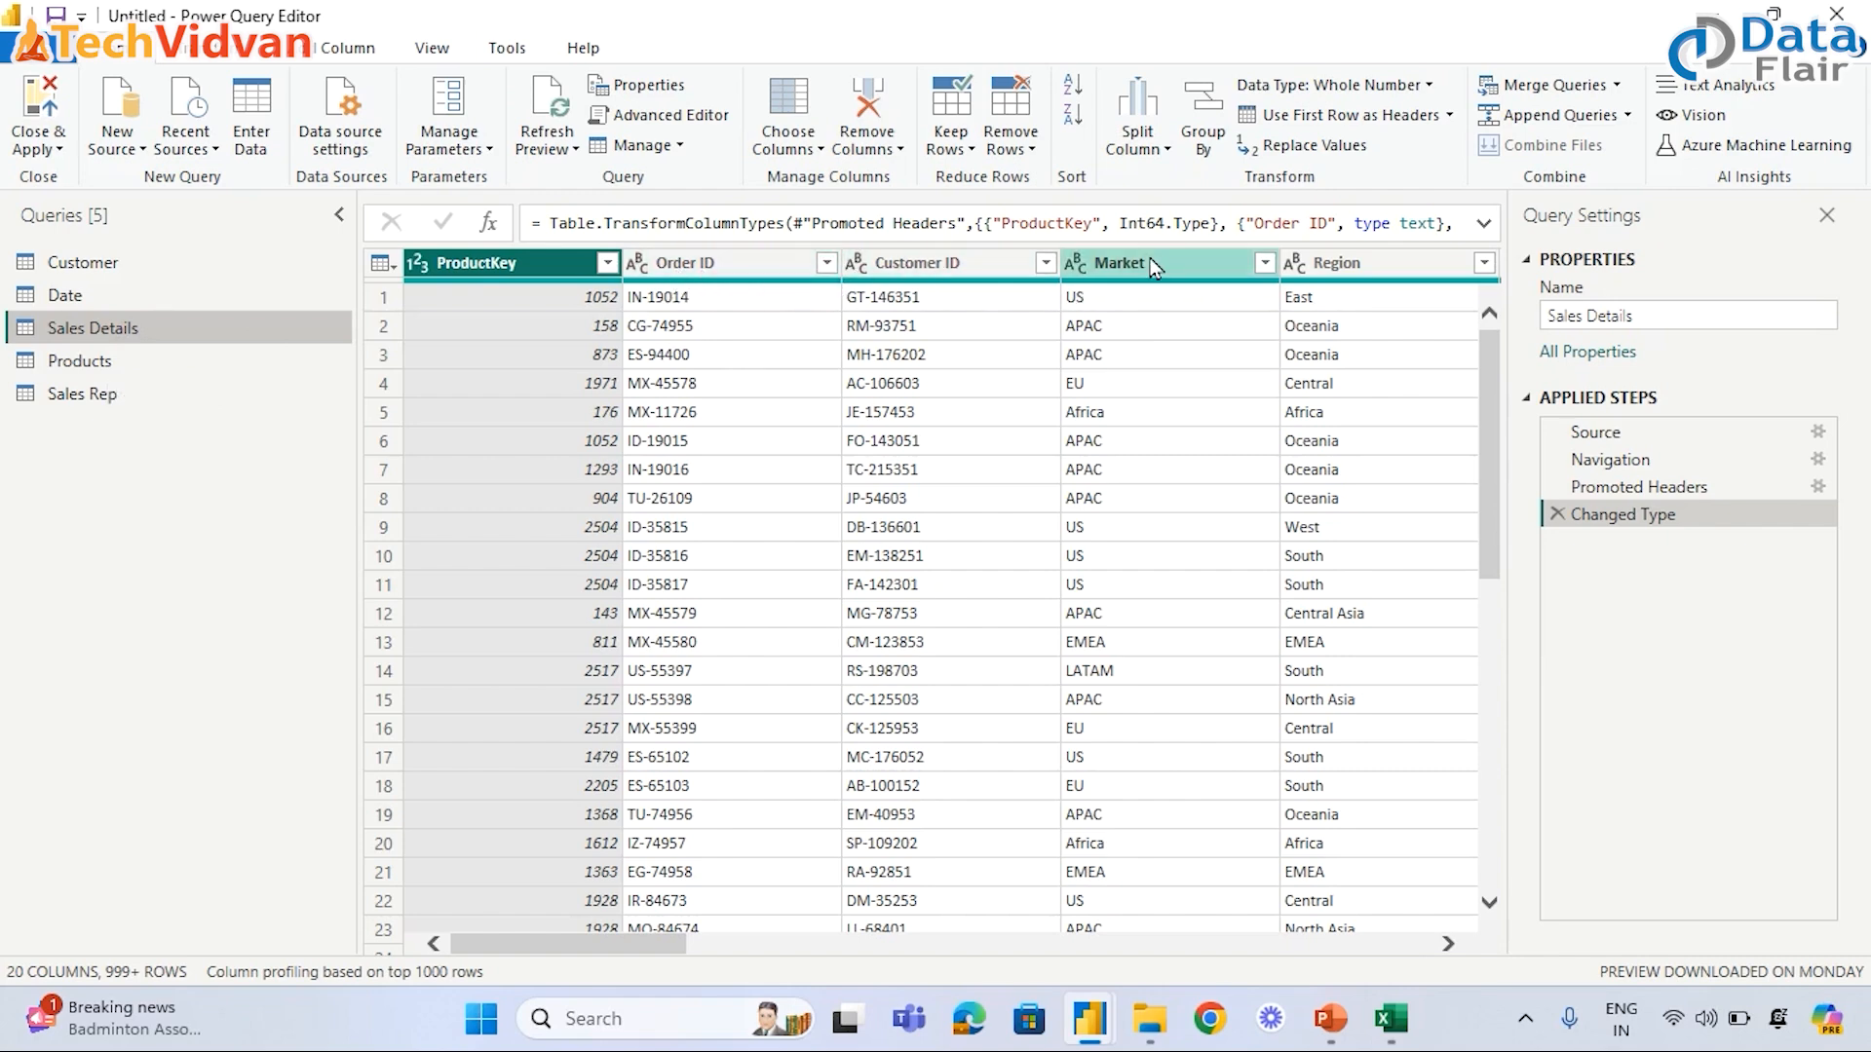
left_click_drag(658, 944, 1312, 930)
left_click(1109, 267)
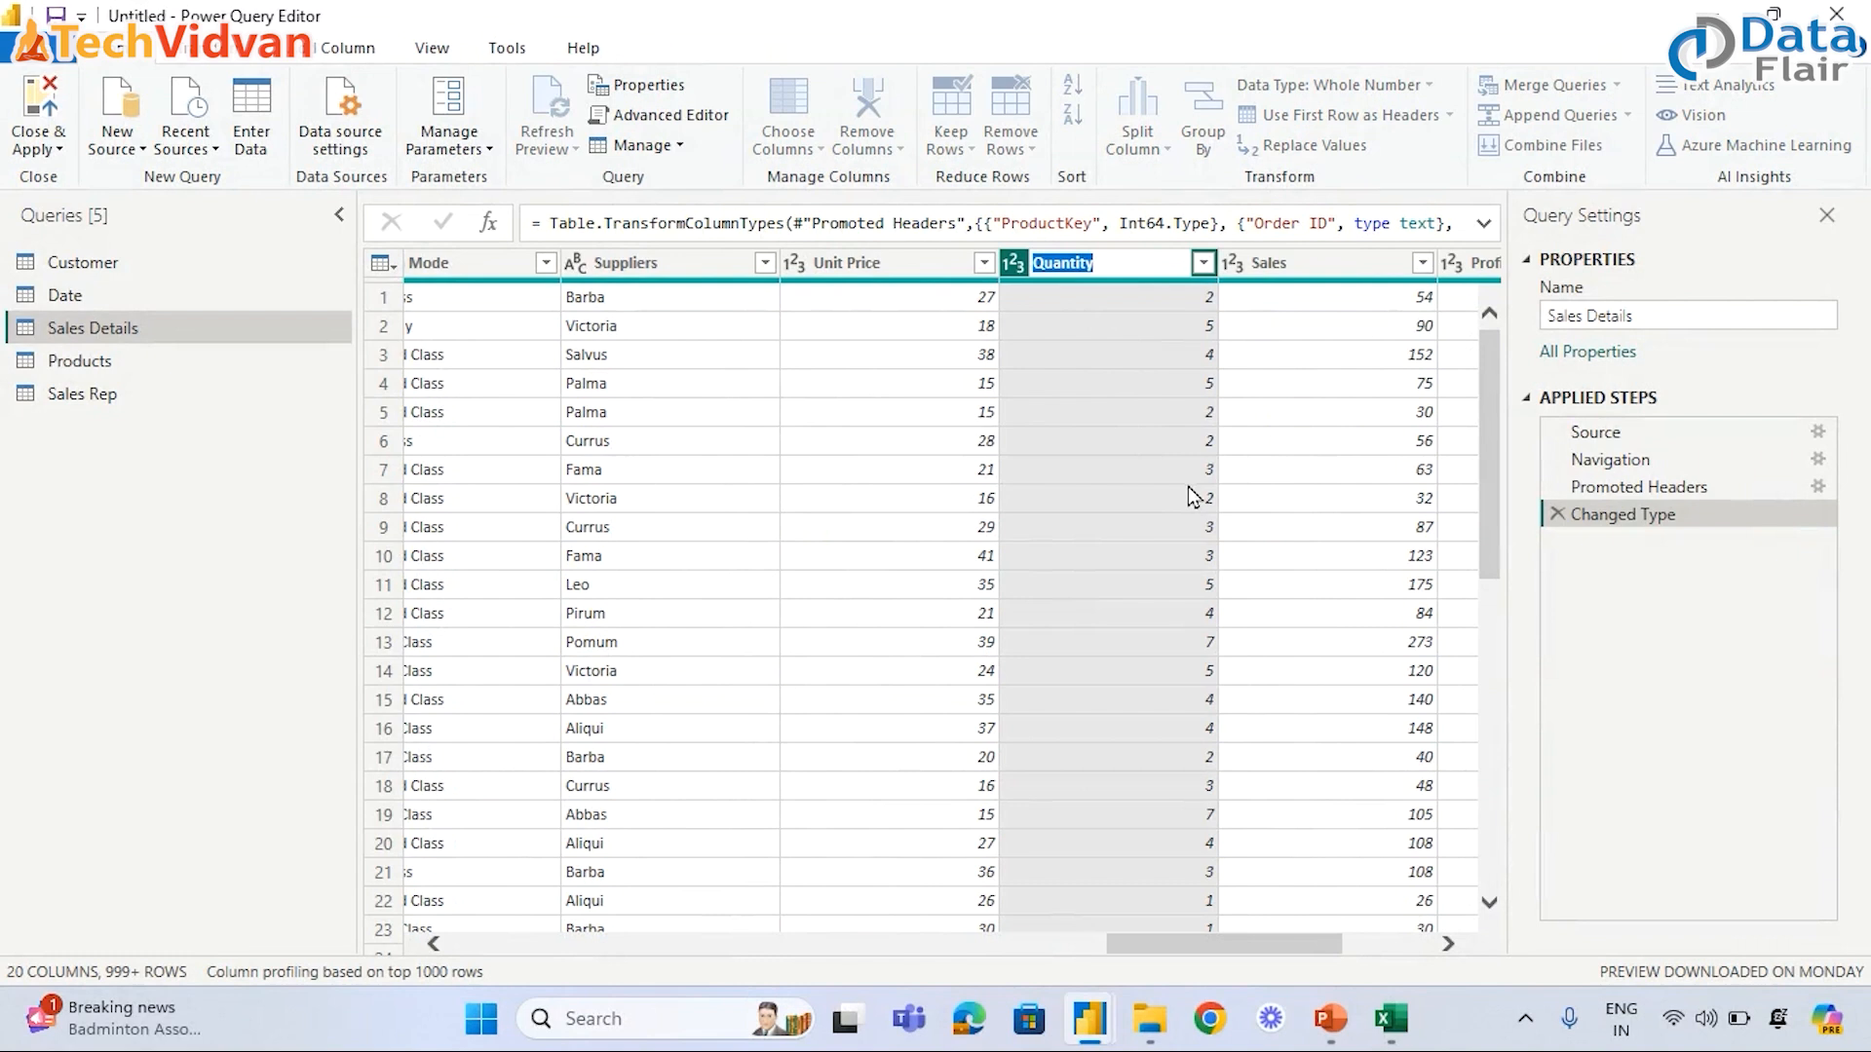
type("Unit Sold")
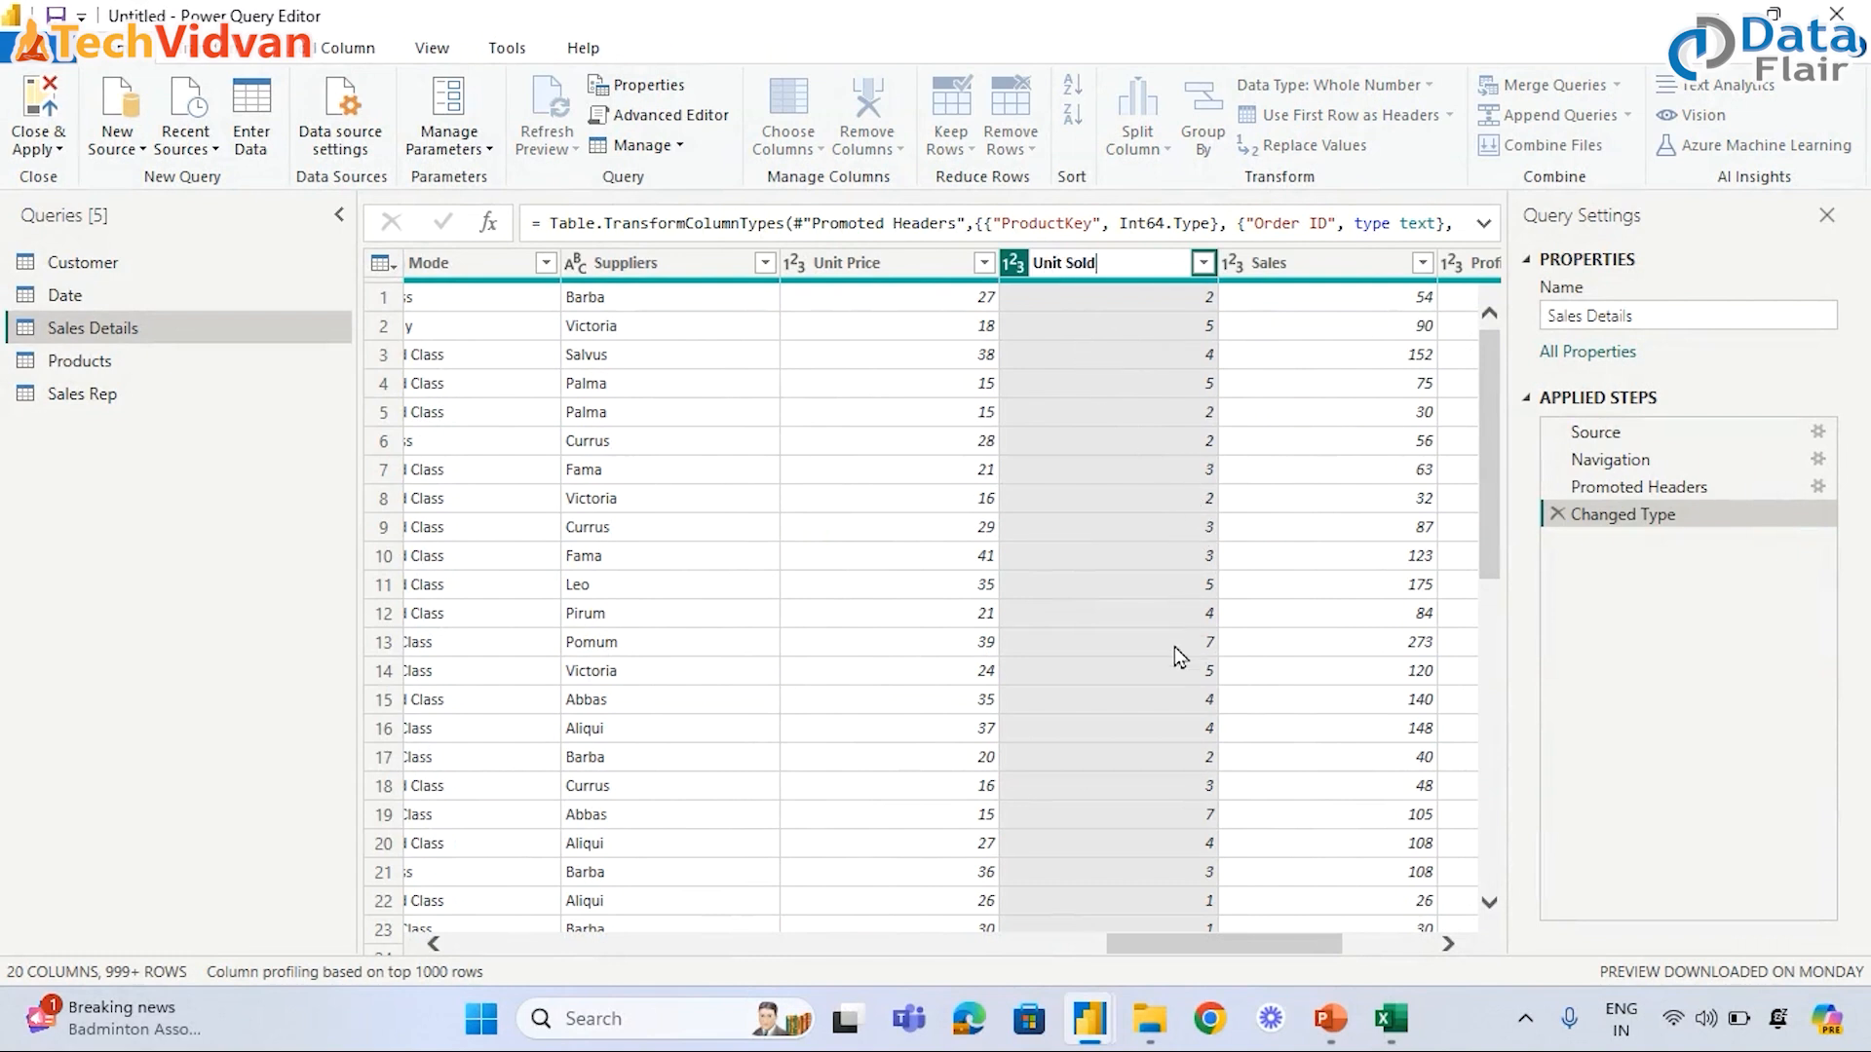
key("Return")
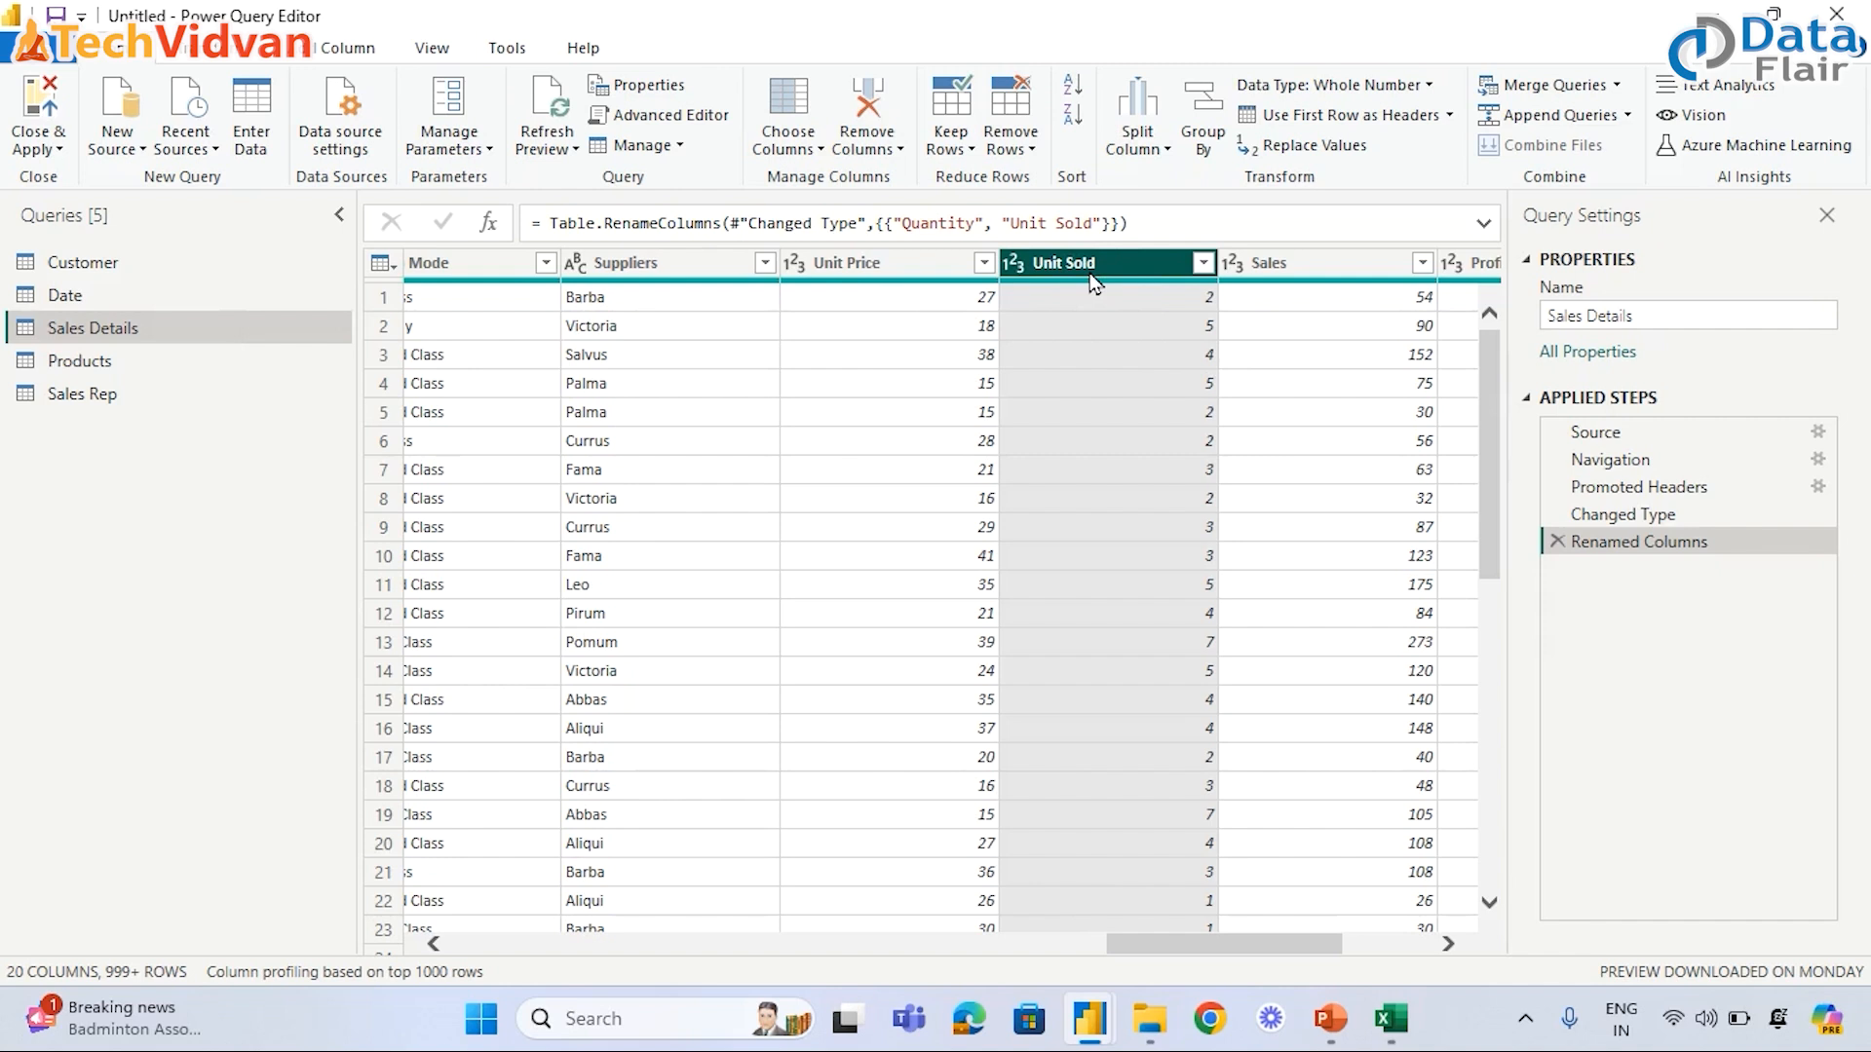
left_click(1557, 540)
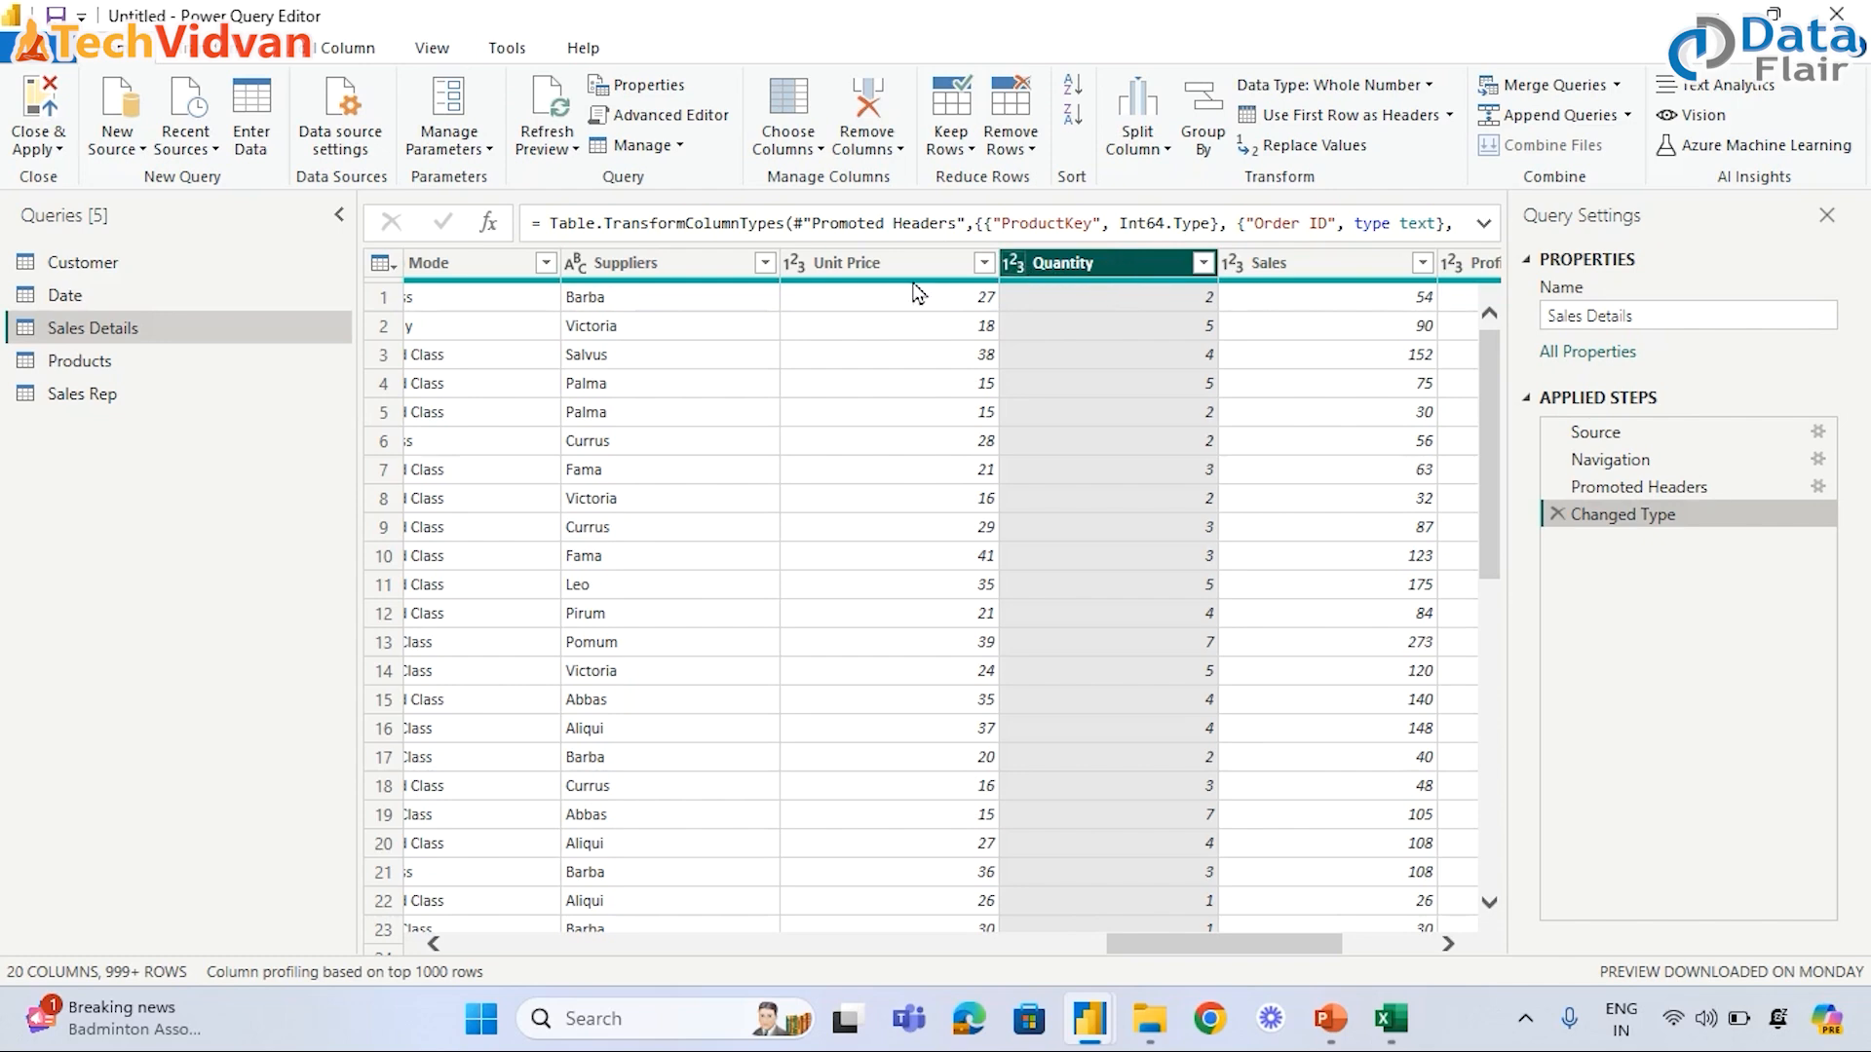
- Review the names and applied steps of the Customer, Date, Sales Details and Products queries
left_click(73, 263)
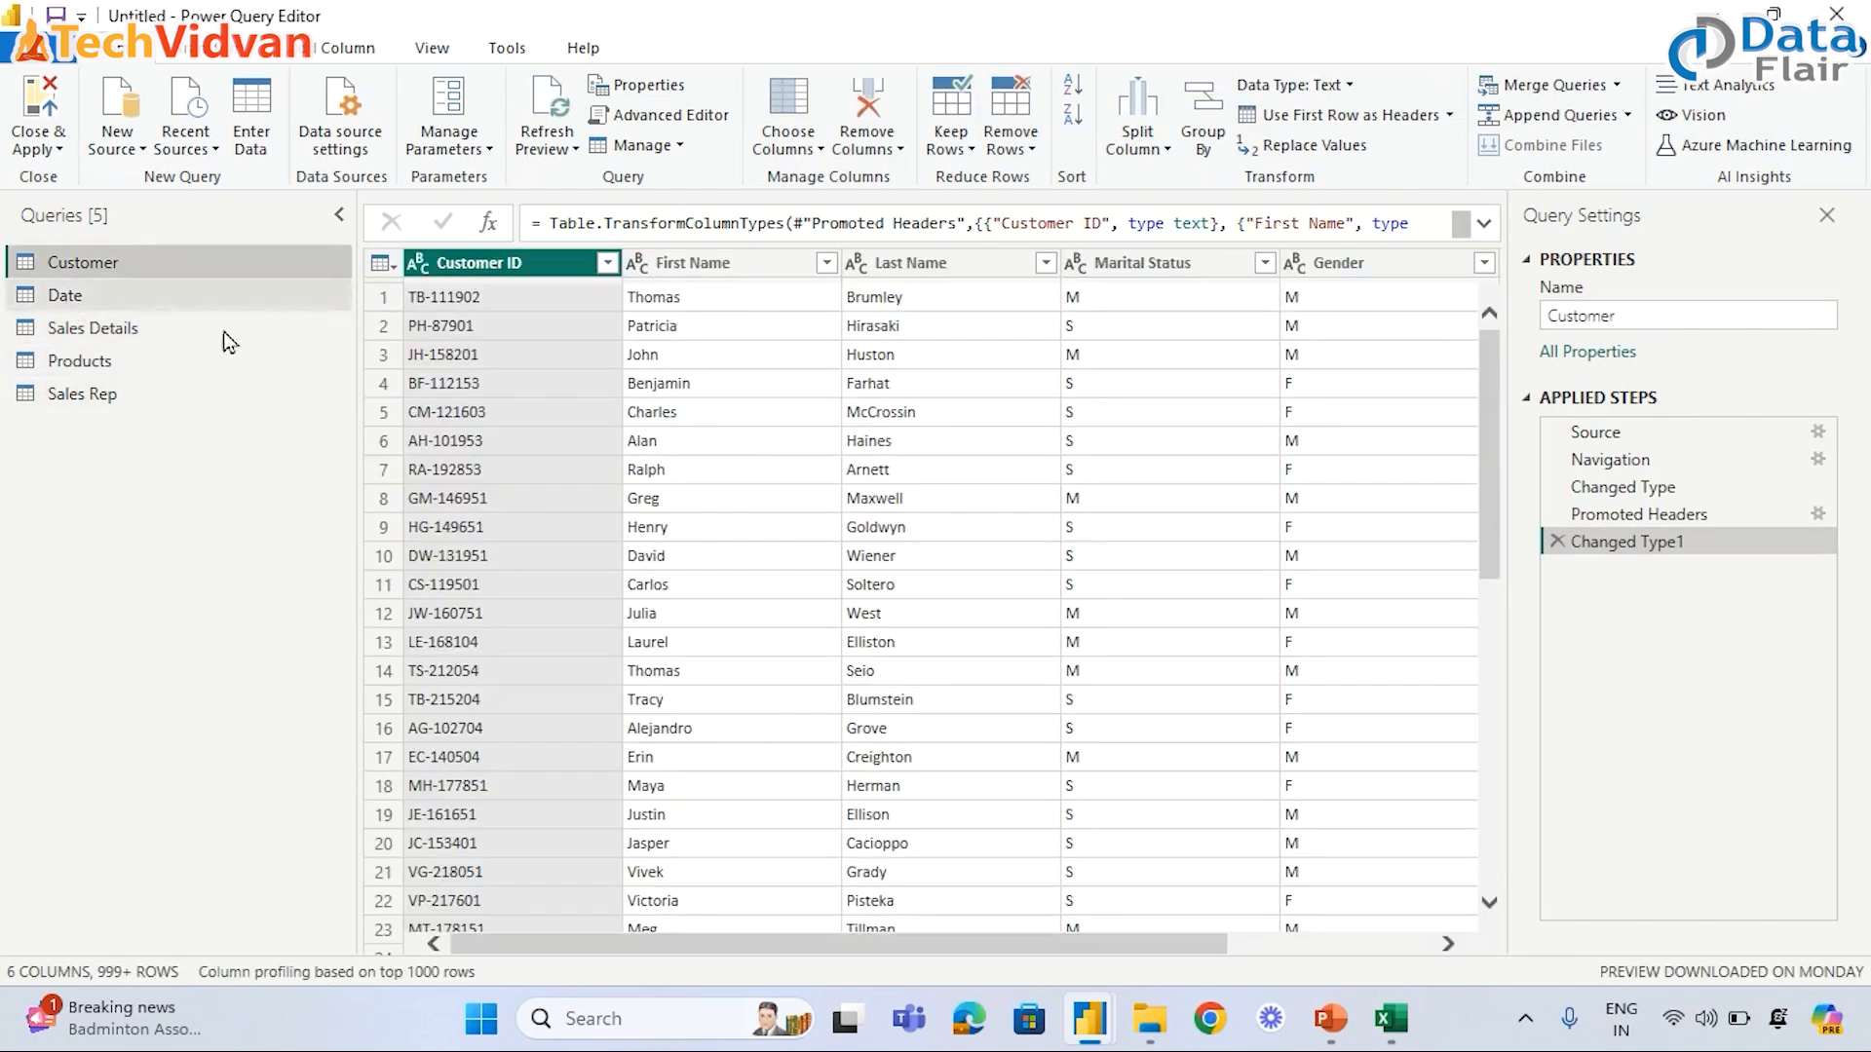
left_click(80, 296)
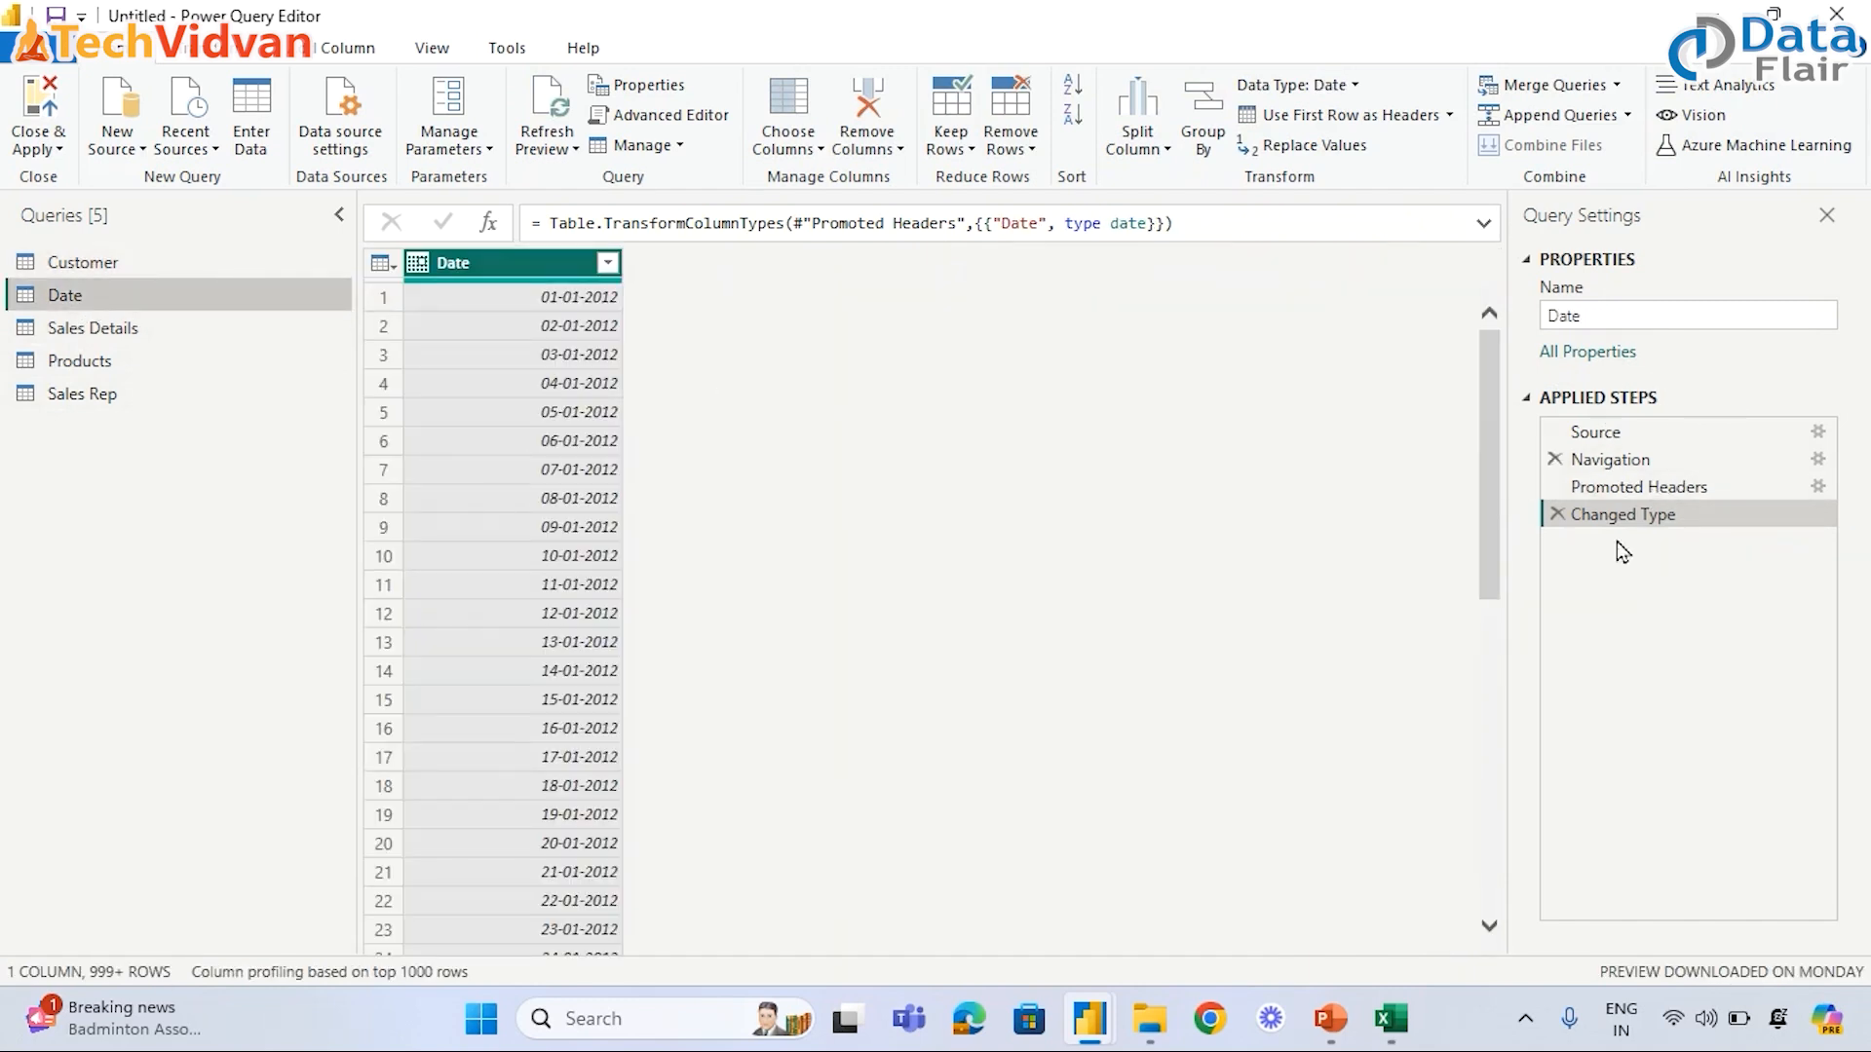
left_click(127, 328)
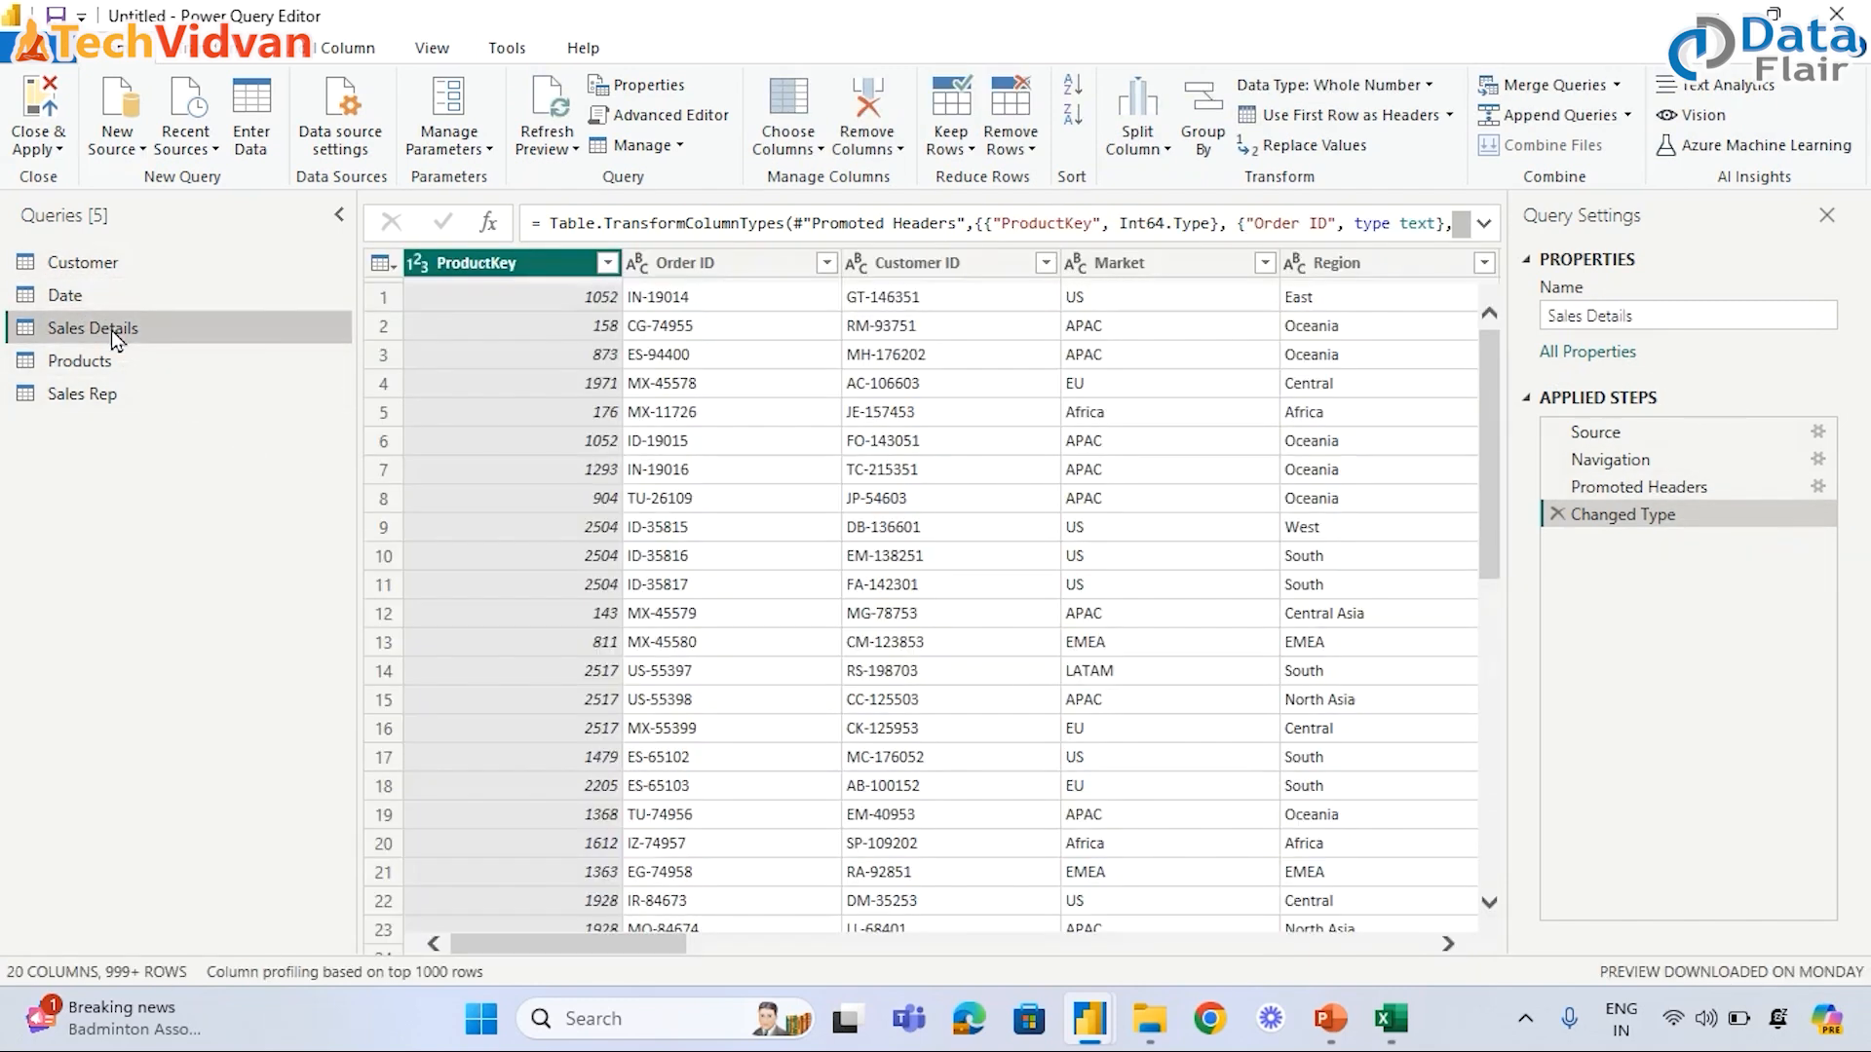
left_click(85, 361)
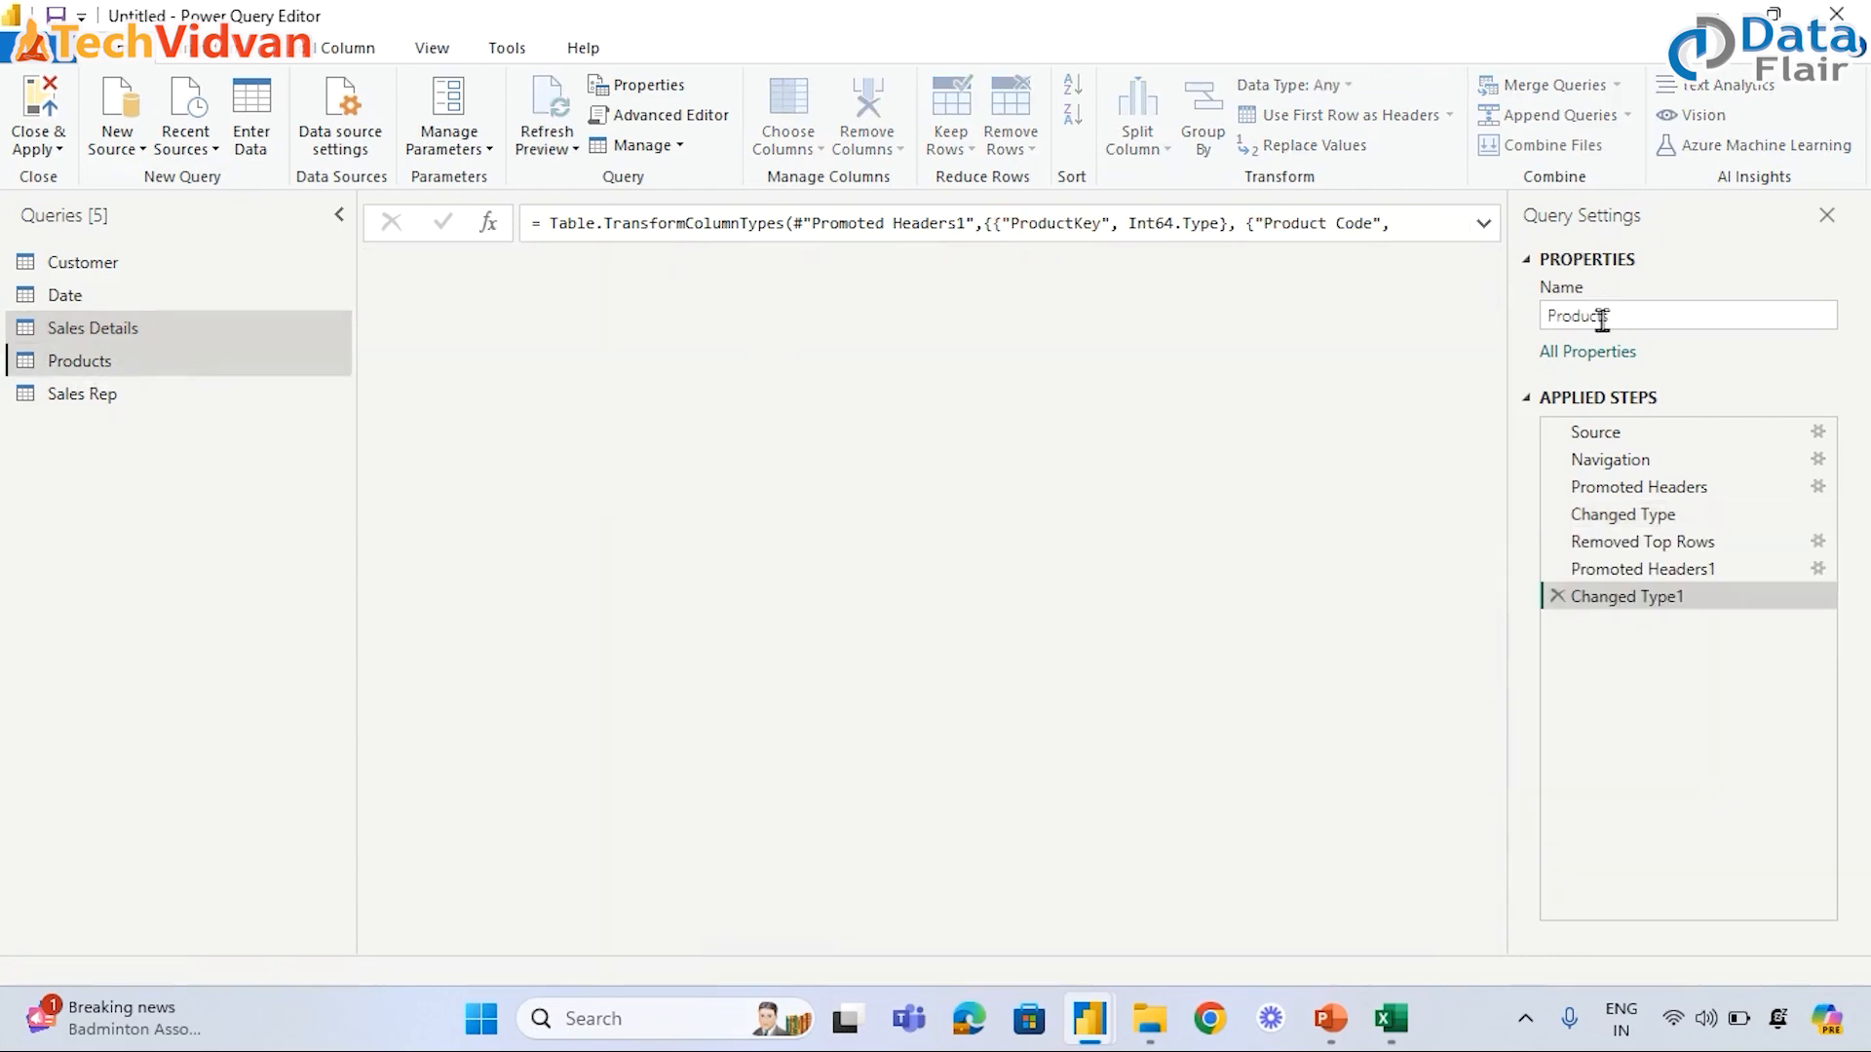